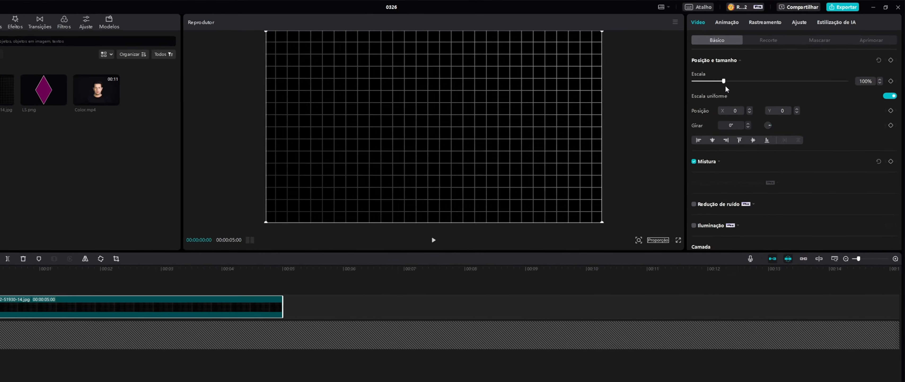
# Scale the grid image to 140% and add scale, position and rotation keyframes at the clip's start
pyautogui.moveTo(739, 74); pyautogui.dragTo(721, 93)
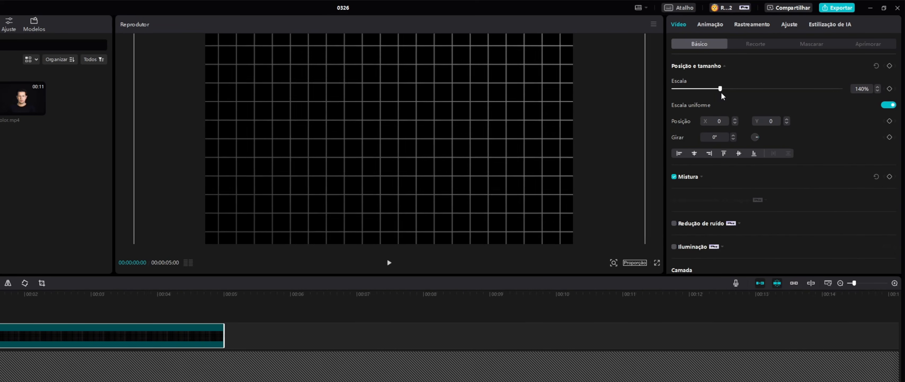
pyautogui.click(877, 87)
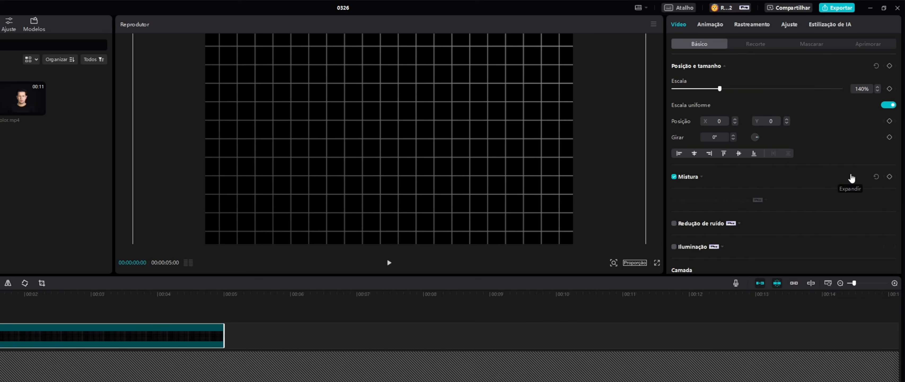
pyautogui.click(890, 89)
pyautogui.click(890, 121)
pyautogui.click(890, 121)
pyautogui.click(889, 137)
pyautogui.click(890, 66)
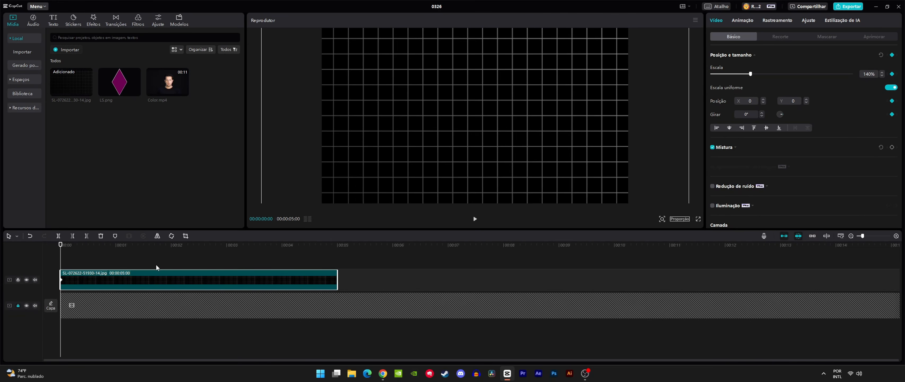
# Add a 100% scale keyframe to the grid image at 00:00:00:10
pyautogui.click(40, 252)
pyautogui.scroll(3, 40, 253)
pyautogui.moveTo(71, 246); pyautogui.dragTo(135, 246)
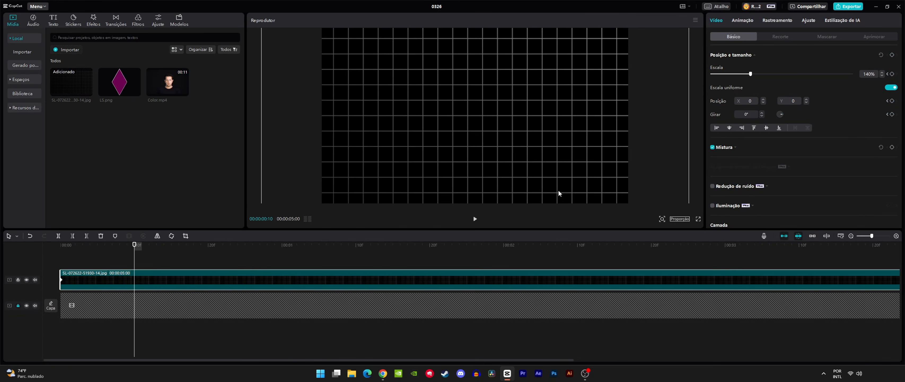
pyautogui.write('100')
pyautogui.press('Return')
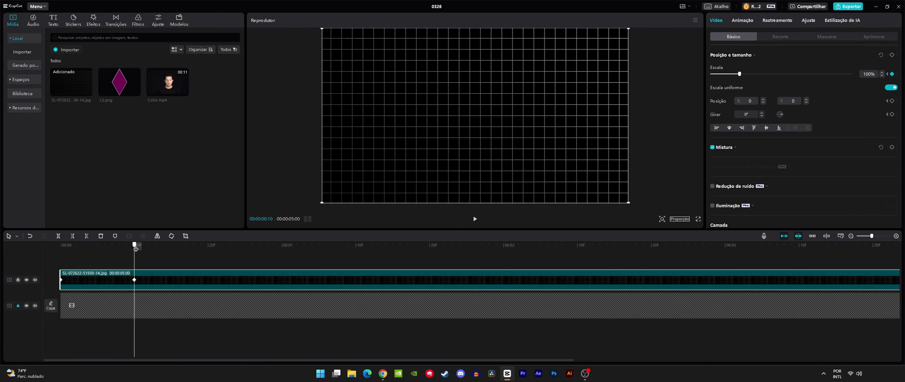
# Play back the grid image's zoom-out from the start of the timeline
pyautogui.moveTo(136, 249); pyautogui.dragTo(126, 250)
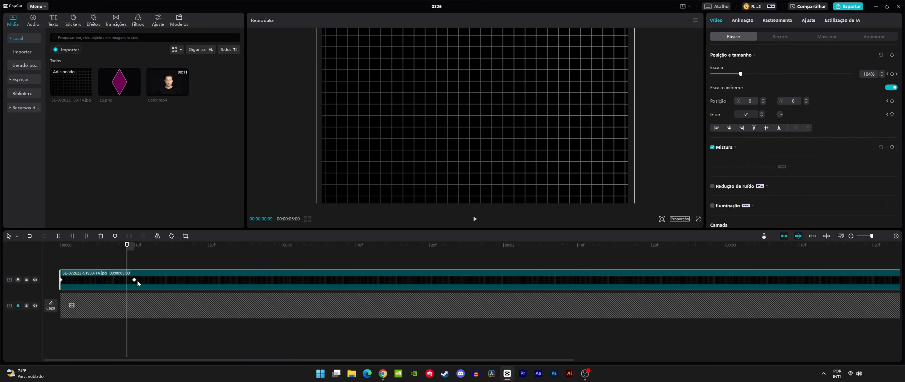
pyautogui.moveTo(127, 252); pyautogui.dragTo(60, 249)
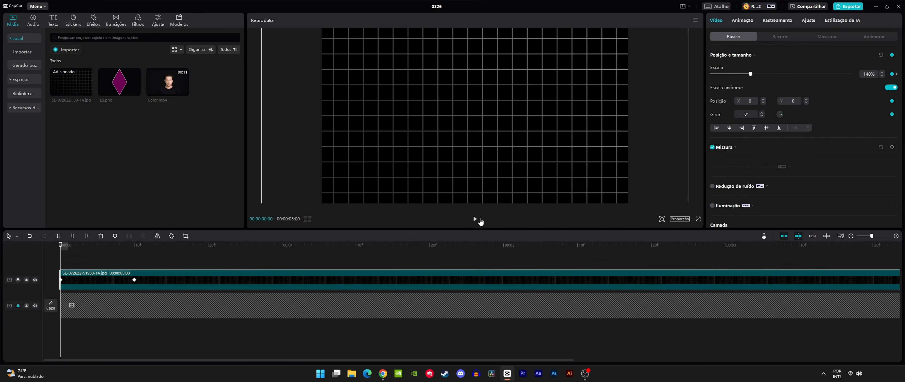
pyautogui.click(479, 221)
pyautogui.click(478, 221)
pyautogui.moveTo(304, 248); pyautogui.dragTo(45, 255)
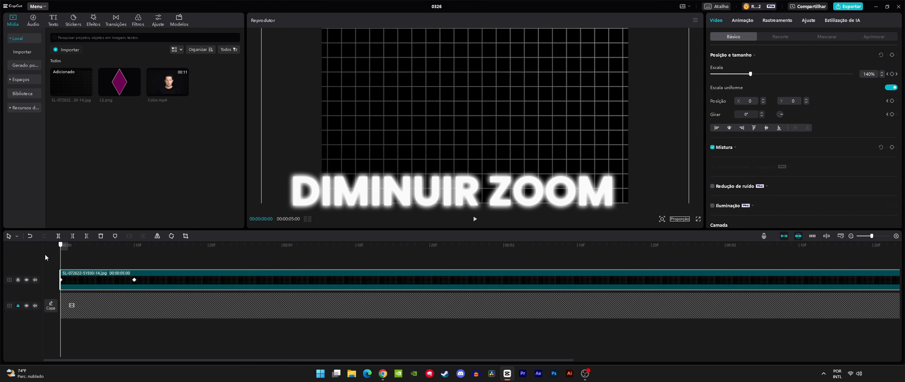
pyautogui.click(475, 219)
pyautogui.click(474, 220)
pyautogui.moveTo(247, 247); pyautogui.dragTo(110, 256)
# Slow the zoom-out by moving its end keyframe to 00:00:02:00, and preview it from the start
pyautogui.moveTo(133, 280); pyautogui.dragTo(506, 286)
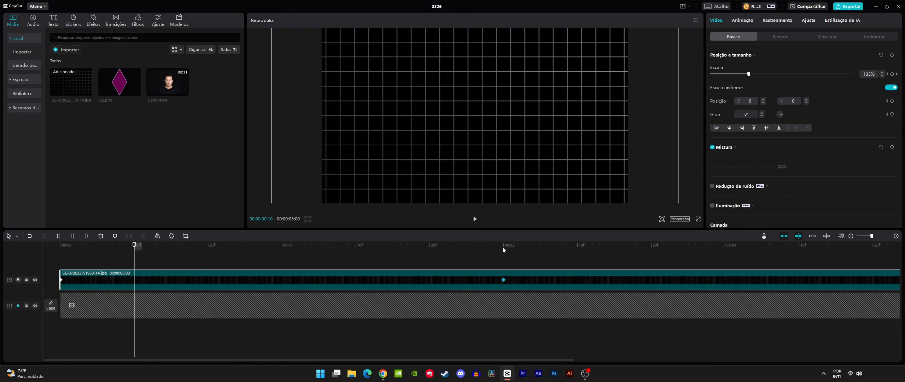
pyautogui.moveTo(135, 247); pyautogui.dragTo(59, 247)
pyautogui.click(475, 219)
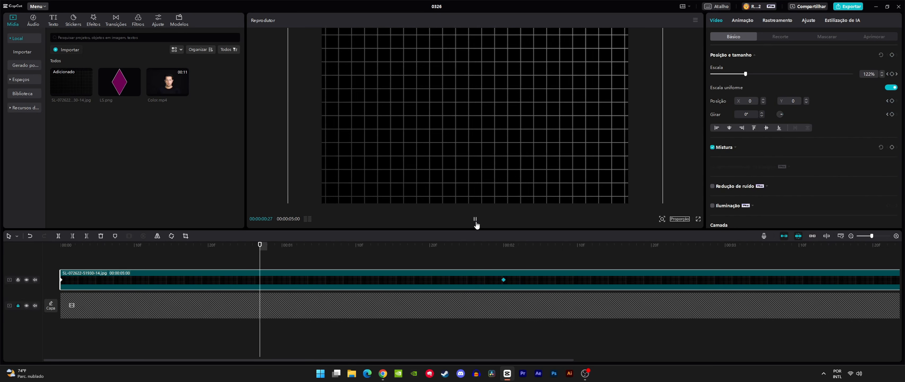
pyautogui.click(475, 219)
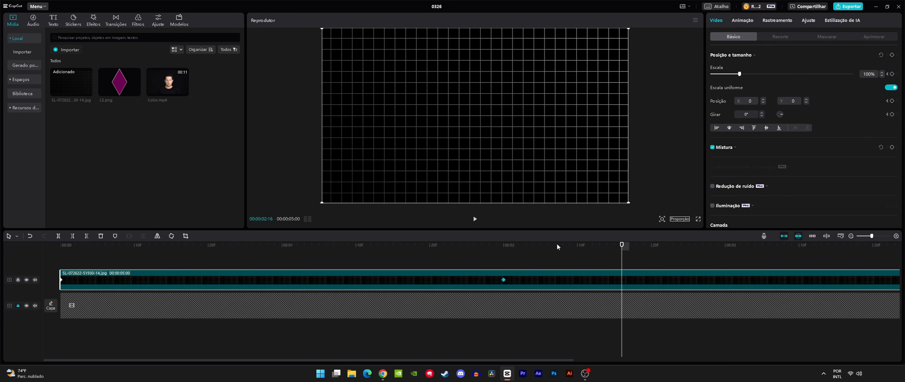
# Undo the zoom-out keyframes on the grid image and set its scale to 100%
pyautogui.click(30, 236)
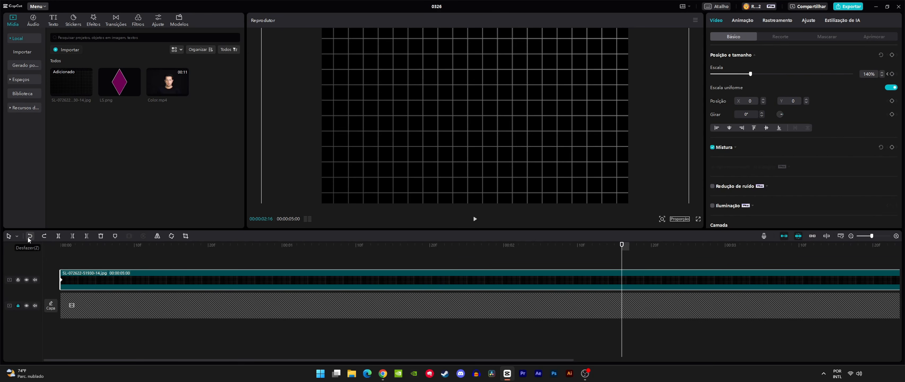
pyautogui.click(503, 245)
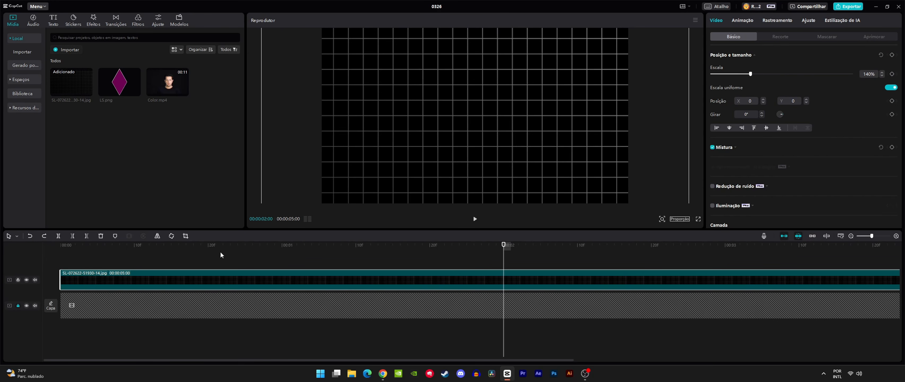
pyautogui.click(97, 245)
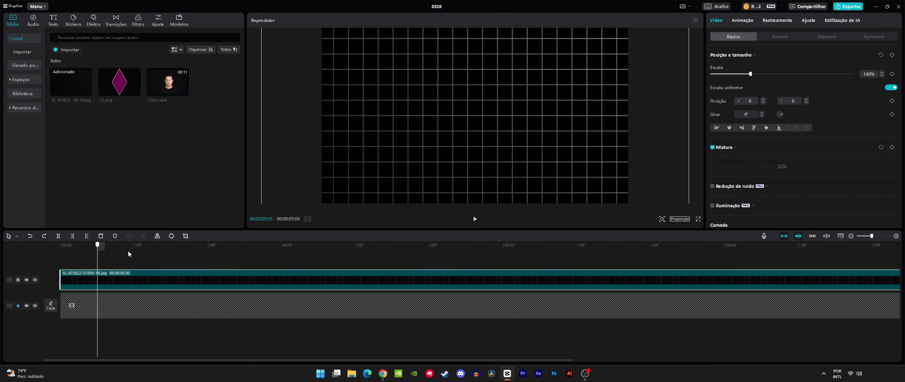
pyautogui.click(867, 74)
pyautogui.write('100')
pyautogui.press('Return')
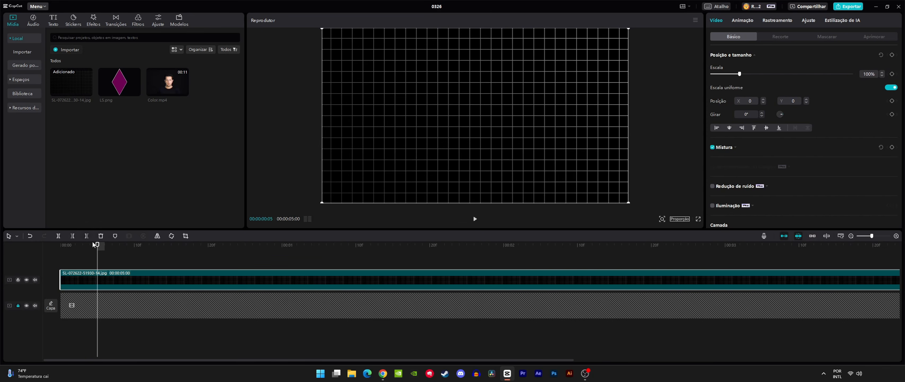
# Add position-and-size keyframes at the grid image's start, and scale it to 140% at 00:00:02:00
pyautogui.moveTo(94, 245); pyautogui.dragTo(63, 249)
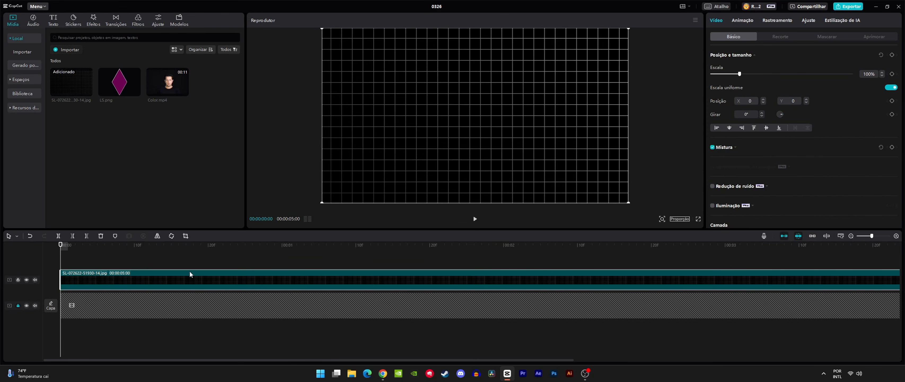
pyautogui.click(891, 54)
pyautogui.moveTo(60, 247); pyautogui.dragTo(505, 280)
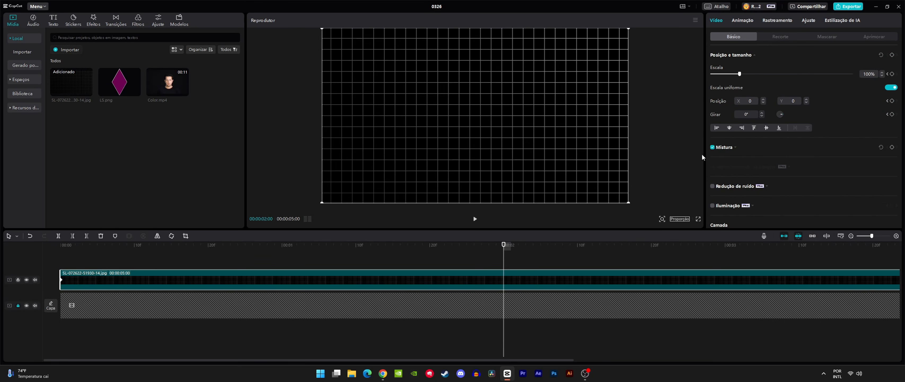
pyautogui.moveTo(739, 76); pyautogui.dragTo(751, 75)
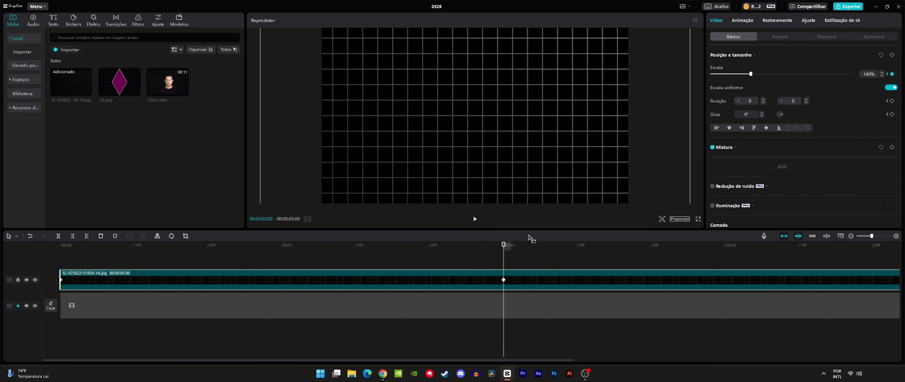
# Preview the zoom-in and move its end keyframe further along the grid clip, past 00:00:02:20
pyautogui.moveTo(503, 246); pyautogui.dragTo(61, 246)
pyautogui.click(475, 219)
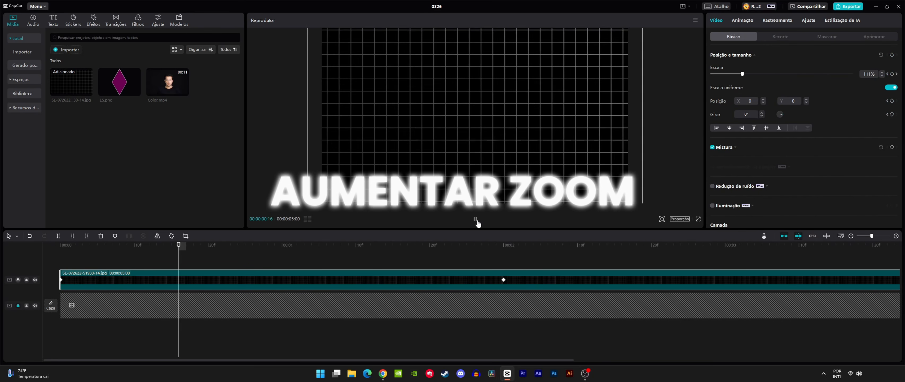
pyautogui.click(477, 221)
pyautogui.click(511, 243)
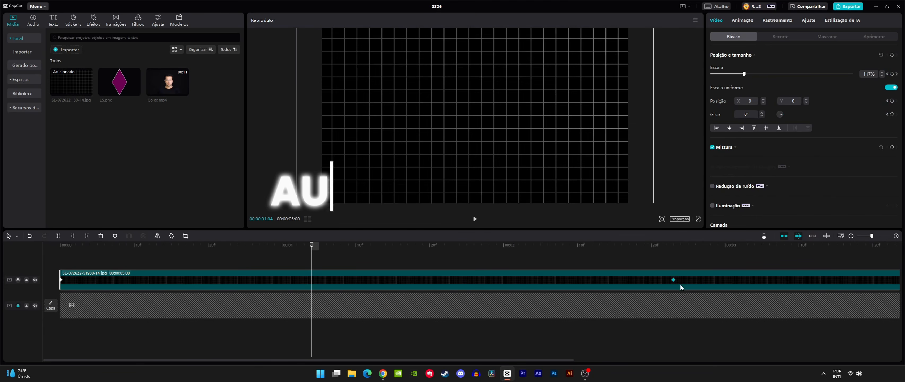
# Delete the end and start keyframes from the grid image clip
pyautogui.rightClick(673, 279)
pyautogui.click(688, 286)
pyautogui.rightClick(62, 281)
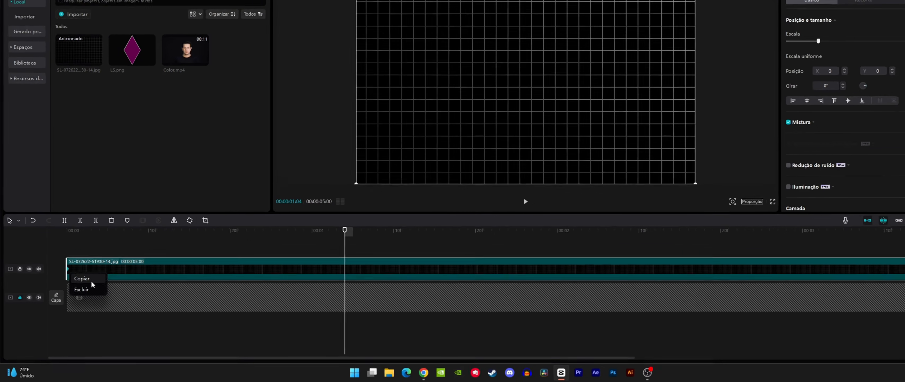
pyautogui.click(92, 280)
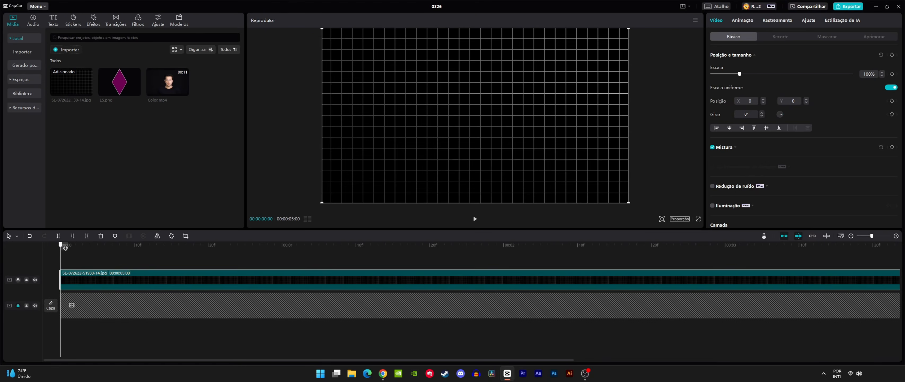
# Place Color.mp4 on a track above the grid image at the timeline's start and remove the video's background
pyautogui.moveTo(167, 81); pyautogui.dragTo(88, 262)
pyautogui.click(850, 236)
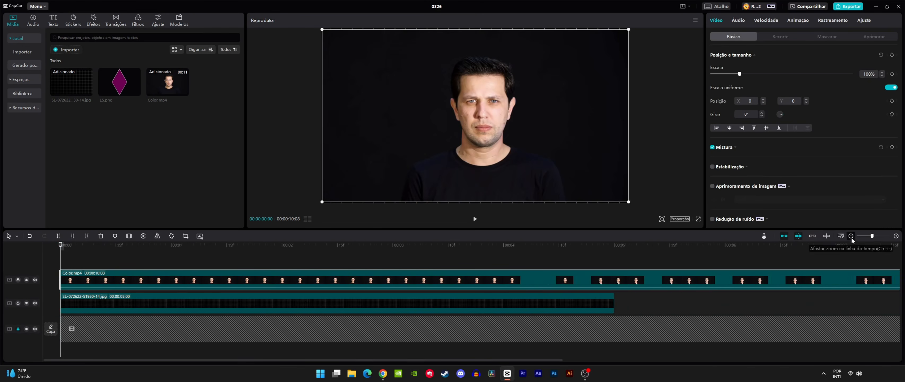
pyautogui.click(796, 38)
pyautogui.click(712, 55)
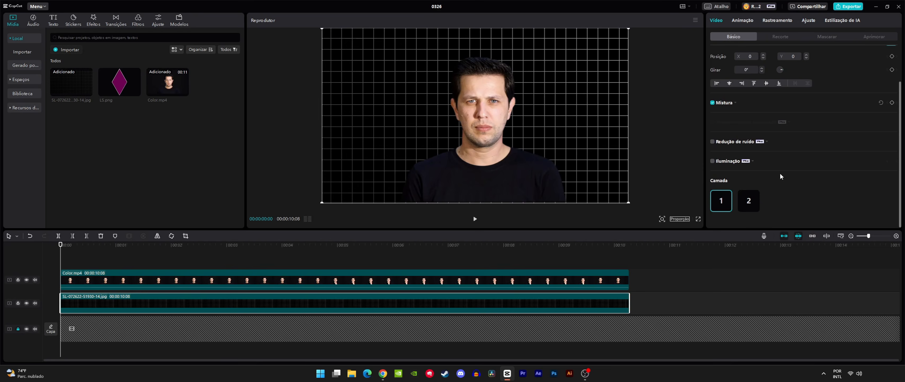
# Lower the grid image's opacity to 33%, keeping the Normal blend mode
pyautogui.scroll(1, 779, 172)
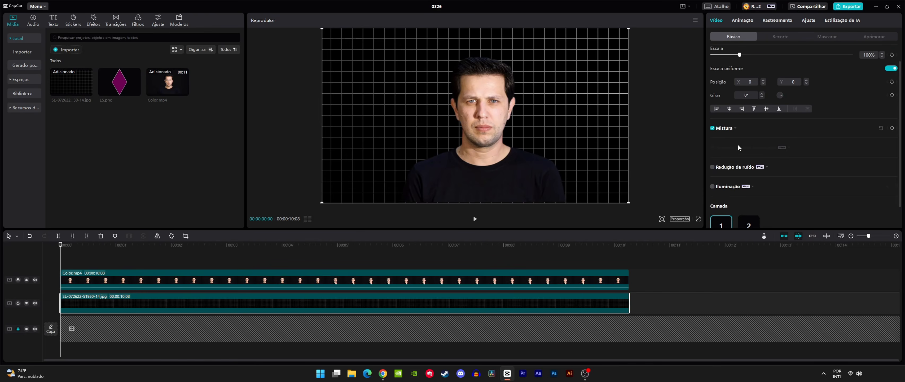
pyautogui.click(737, 129)
pyautogui.moveTo(829, 194); pyautogui.dragTo(762, 200)
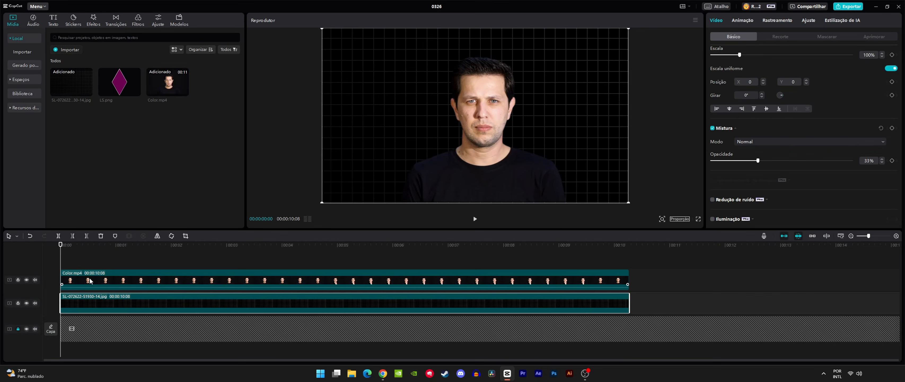
# Find the stopping point in the playback and add a position-and-size keyframe to the grid image at 00:00:04:04
pyautogui.click(475, 219)
pyautogui.click(475, 218)
pyautogui.moveTo(334, 246); pyautogui.dragTo(290, 247)
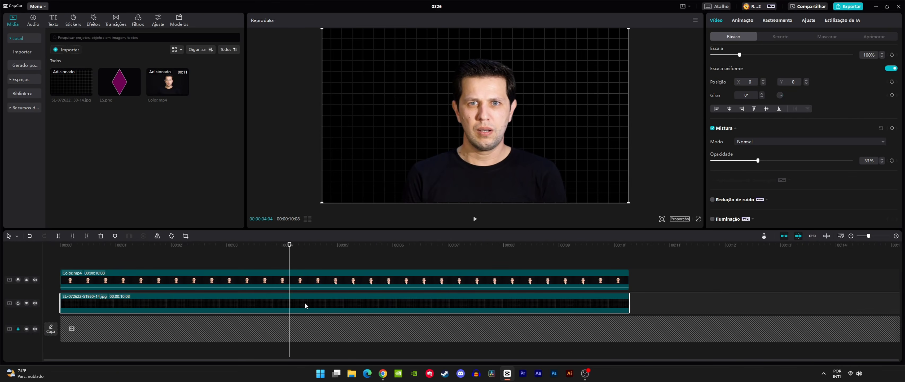
pyautogui.scroll(1, 760, 162)
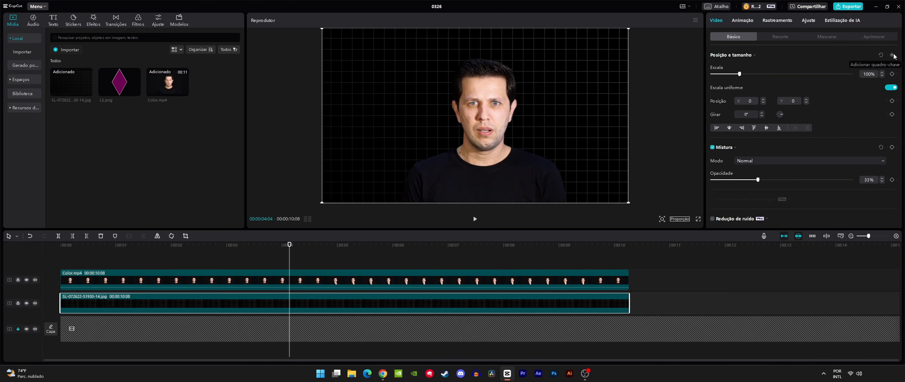
pyautogui.click(892, 55)
# Scale the grid image to about 137% at 00:00:00:00 and preview the zoom-out
pyautogui.moveTo(283, 251); pyautogui.dragTo(57, 284)
pyautogui.moveTo(739, 73); pyautogui.dragTo(750, 75)
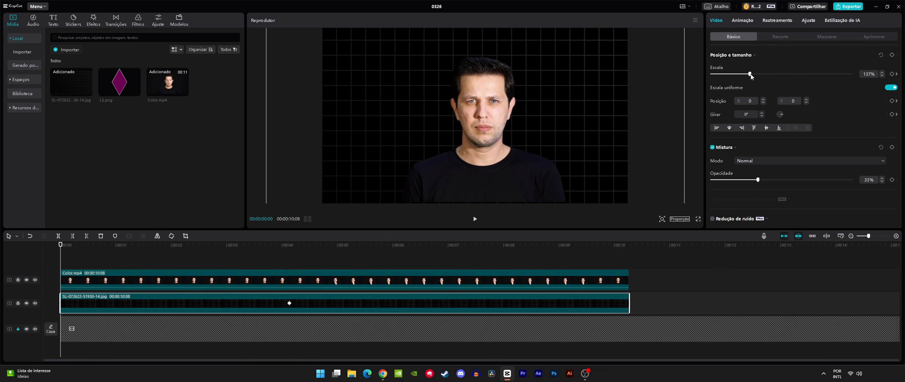
pyautogui.click(478, 225)
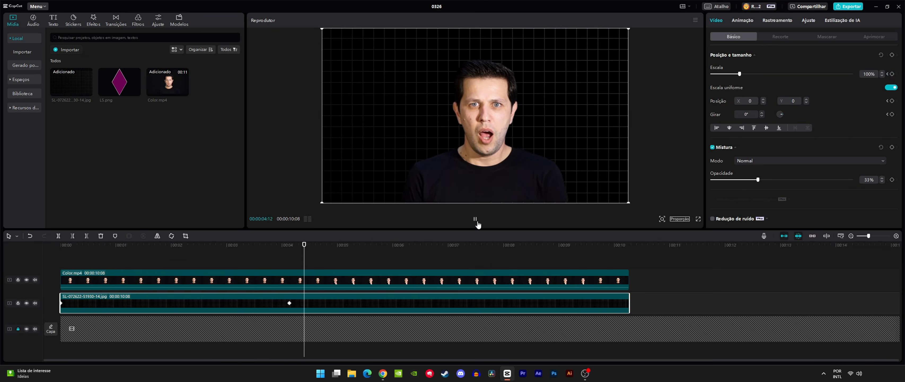
pyautogui.click(478, 225)
# Add a position-and-size keyframe to Color.mp4 at 00:00:04:04
pyautogui.moveTo(329, 248); pyautogui.dragTo(289, 284)
pyautogui.click(298, 281)
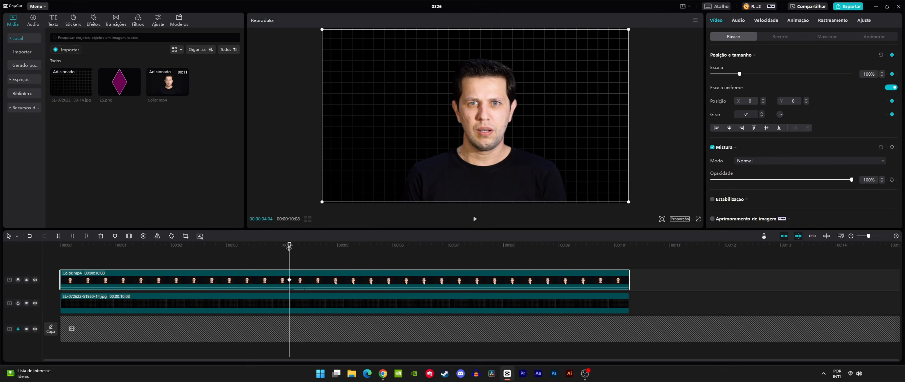
pyautogui.moveTo(166, 298); pyautogui.dragTo(115, 302)
# At the start of Color.mp4, move the person below the frame to Y -2050 and scale the clip to 120%
pyautogui.moveTo(246, 251); pyautogui.dragTo(57, 274)
pyautogui.moveTo(495, 82); pyautogui.dragTo(496, 247)
pyautogui.moveTo(742, 76); pyautogui.dragTo(745, 75)
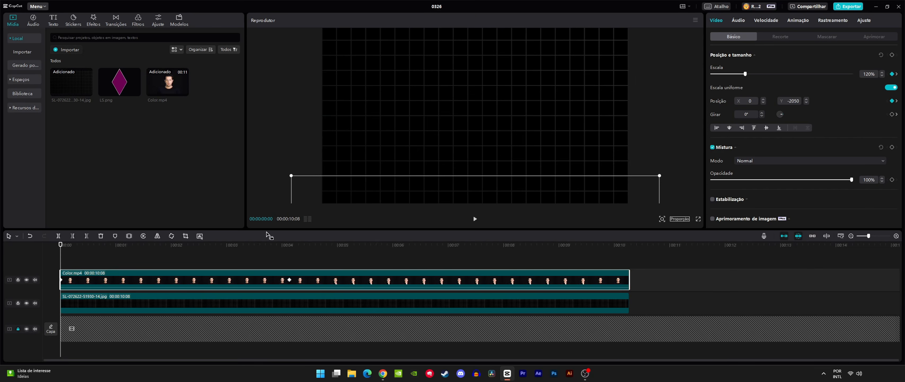
# At 00:00:04:04, scale Color.mp4 to 85% and lower it to Y -182 so it meets the frame's bottom edge
pyautogui.moveTo(61, 261); pyautogui.dragTo(289, 272)
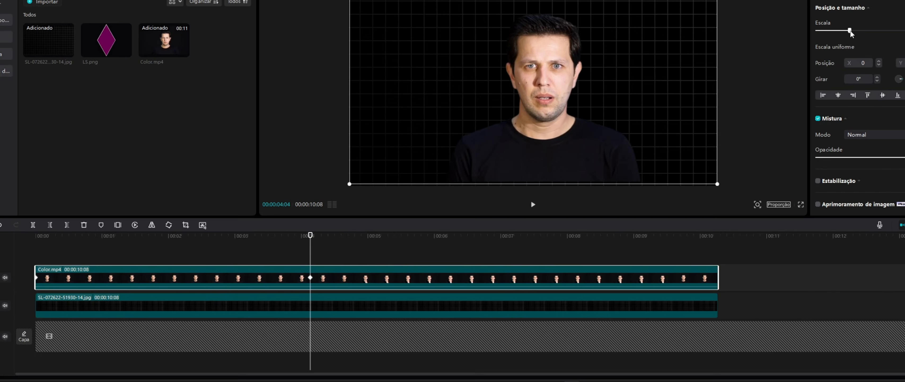
pyautogui.moveTo(739, 73); pyautogui.dragTo(736, 75)
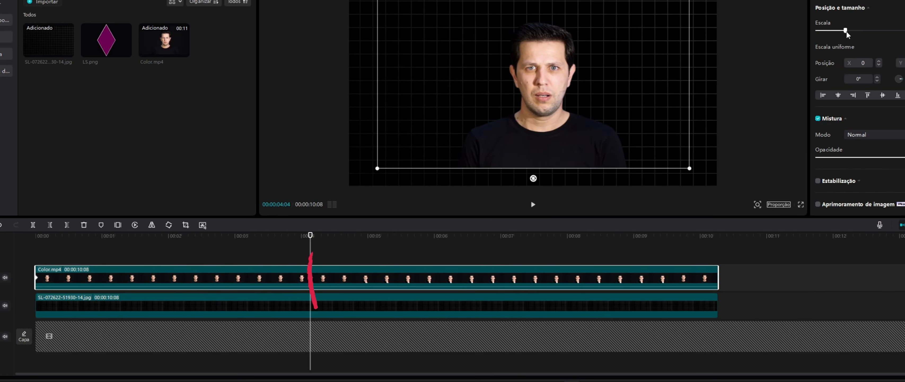
pyautogui.moveTo(502, 154); pyautogui.dragTo(499, 164)
pyautogui.moveTo(561, 138); pyautogui.dragTo(562, 146)
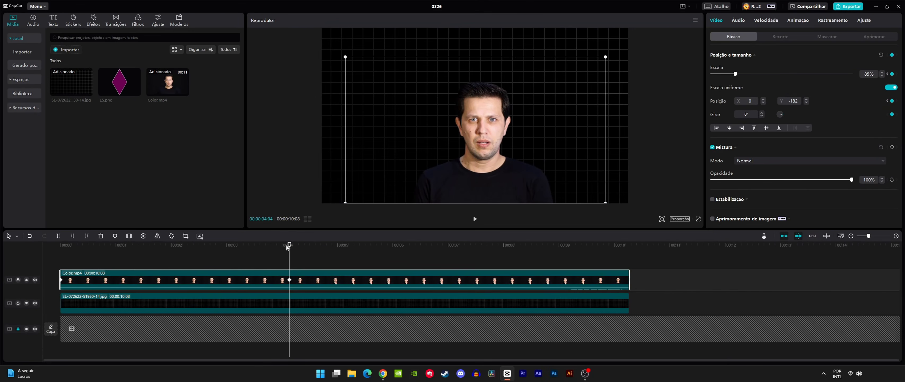
# Preview the person's rise from the start of the timeline and return the playhead to 00:00:04:04
pyautogui.moveTo(310, 235); pyautogui.dragTo(290, 286)
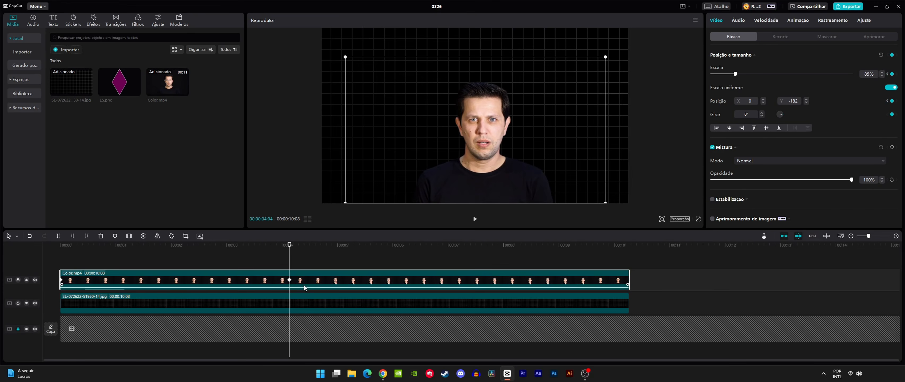
pyautogui.moveTo(290, 245); pyautogui.dragTo(52, 261)
pyautogui.click(474, 219)
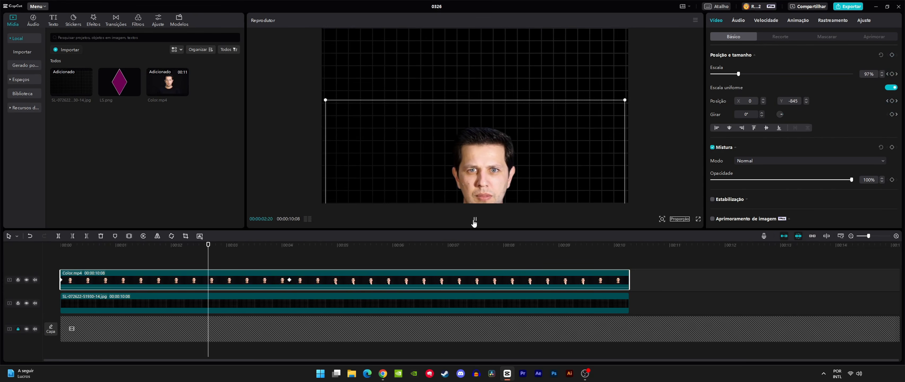
pyautogui.click(289, 249)
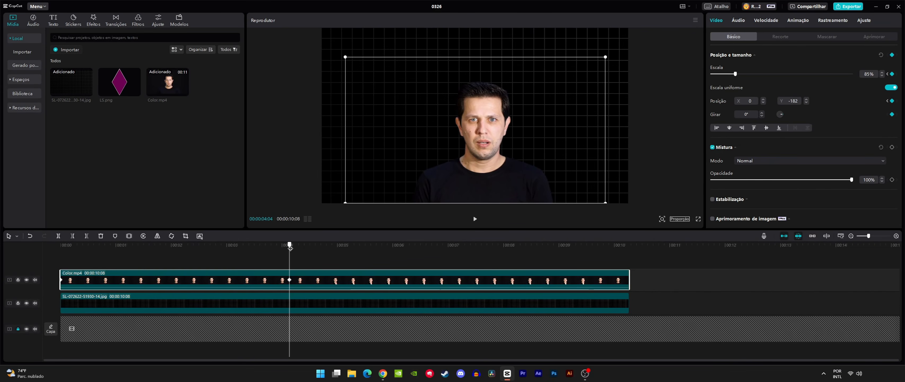
pyautogui.moveTo(289, 247)
pyautogui.mouseDown()
pyautogui.moveTo(50, 260)
pyautogui.moveTo(289, 260)
pyautogui.mouseUp()
# Show the keyframe animation of Color.mp4 and expand the curve graph of its Y position
pyautogui.rightClick(255, 284)
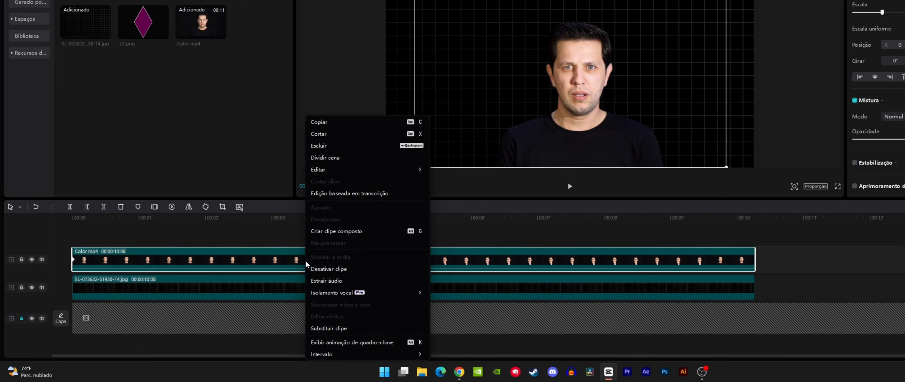
pyautogui.click(364, 343)
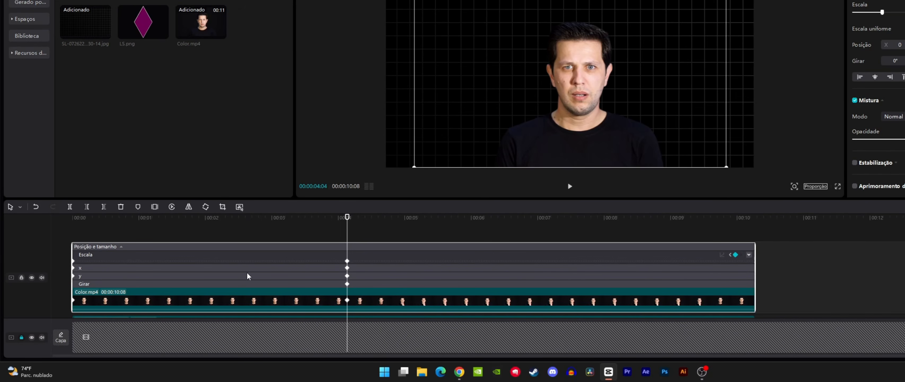
pyautogui.click(188, 260)
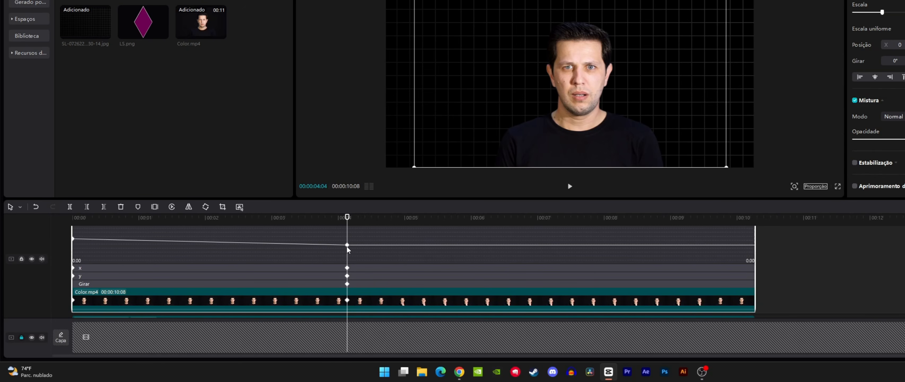
pyautogui.click(328, 269)
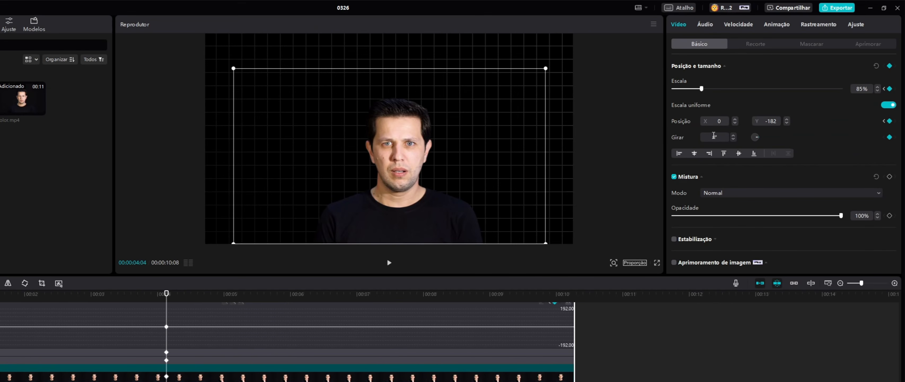
pyautogui.moveTo(470, 171); pyautogui.dragTo(497, 175)
pyautogui.hotkey('ctrl', 'z')
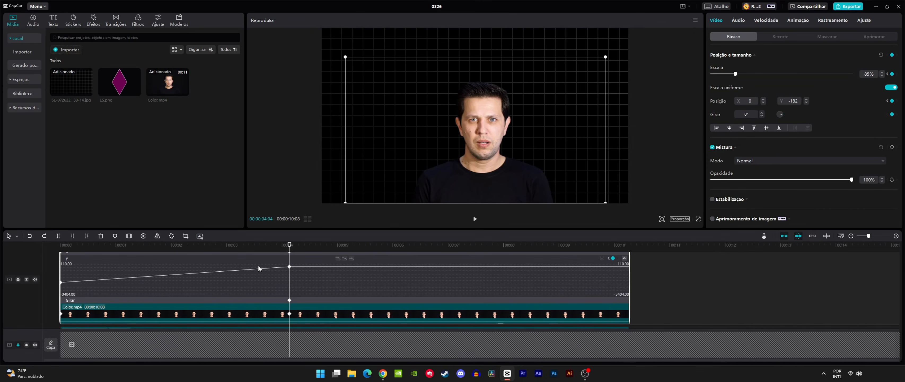
pyautogui.moveTo(291, 245); pyautogui.dragTo(289, 283)
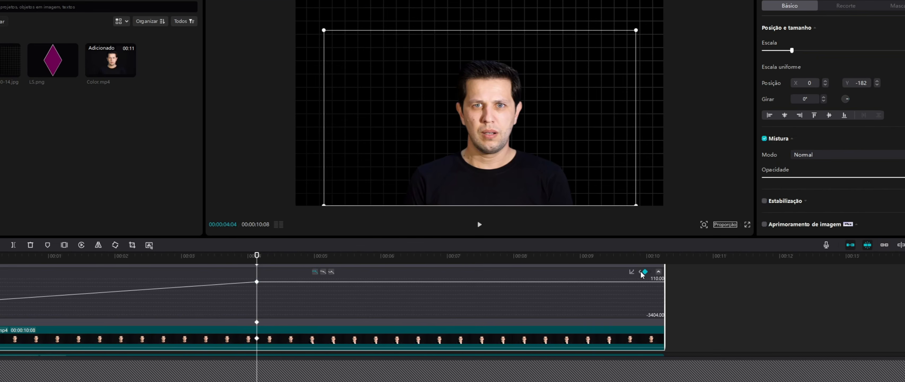
# Step back and forth between the two Y position keyframes, ending on the first one at 00:00:00:00
pyautogui.click(640, 271)
pyautogui.click(650, 272)
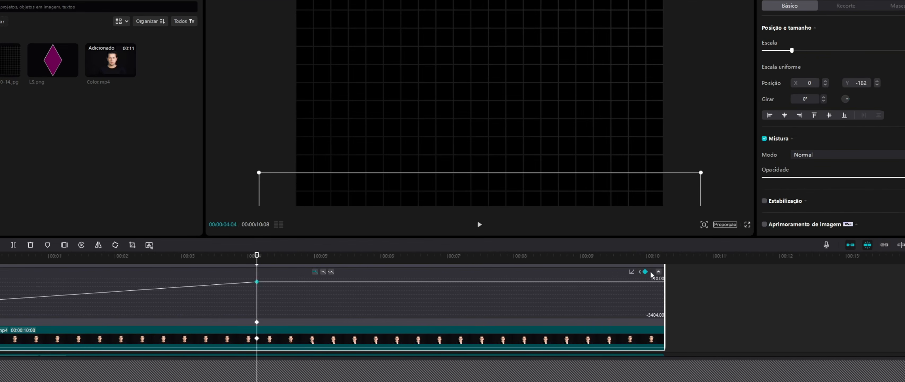
pyautogui.click(640, 272)
pyautogui.click(650, 272)
pyautogui.click(640, 272)
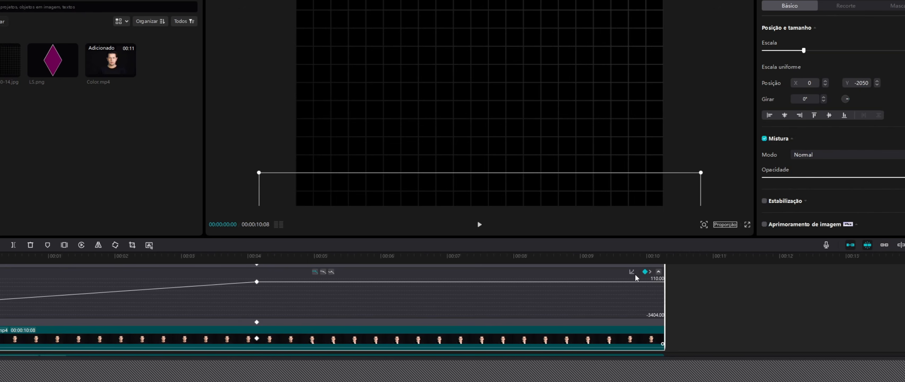
# Try several graph presets on the Y movement of Color.mp4, ending with Saída fácil 3
pyautogui.click(631, 274)
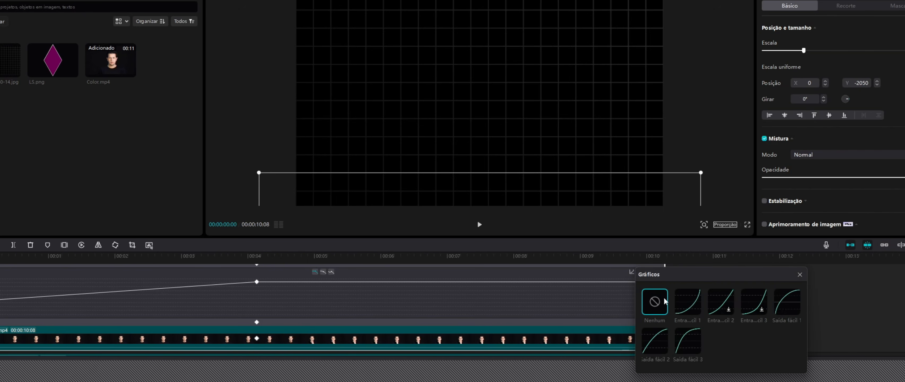
pyautogui.click(690, 338)
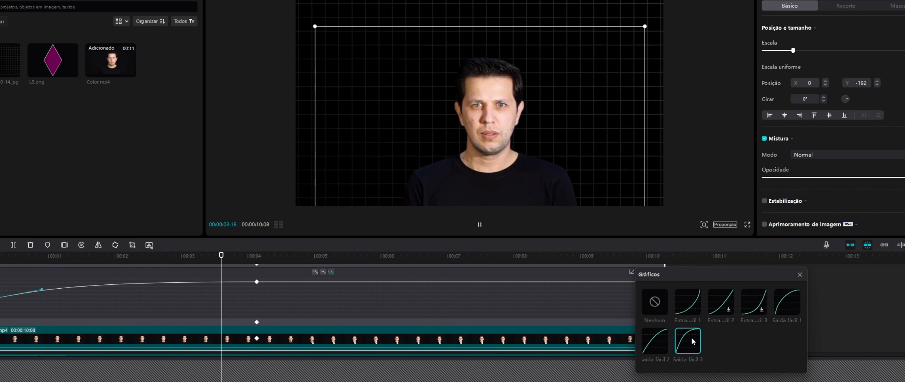
pyautogui.click(661, 344)
pyautogui.click(688, 305)
pyautogui.click(721, 304)
pyautogui.click(690, 341)
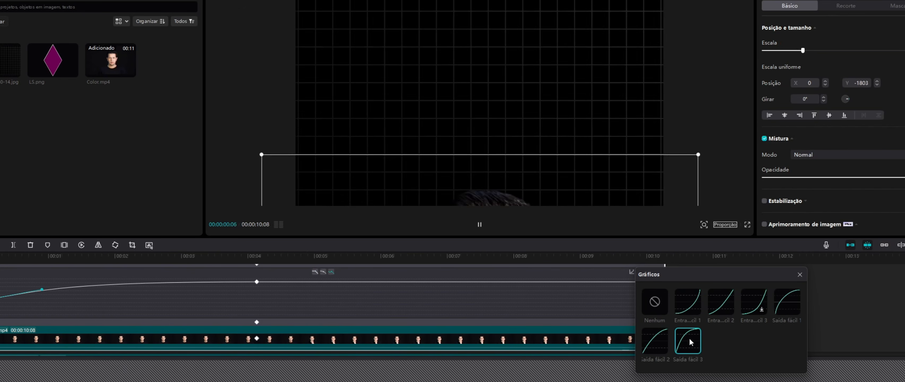
pyautogui.click(799, 273)
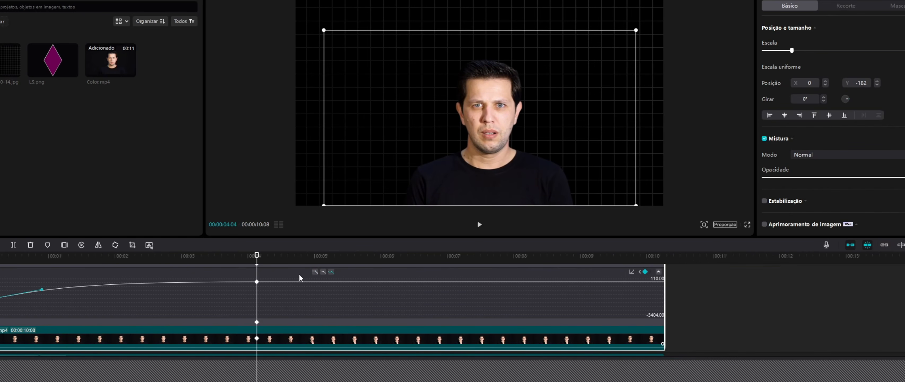
# Apply the ease-in-out curve to the Y movement, pull its first handle farther out and slightly down, and preview it
pyautogui.click(325, 271)
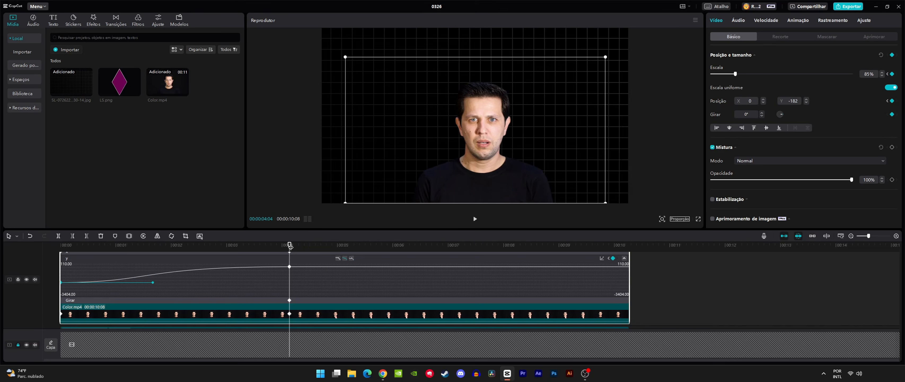
pyautogui.moveTo(290, 246); pyautogui.dragTo(164, 249)
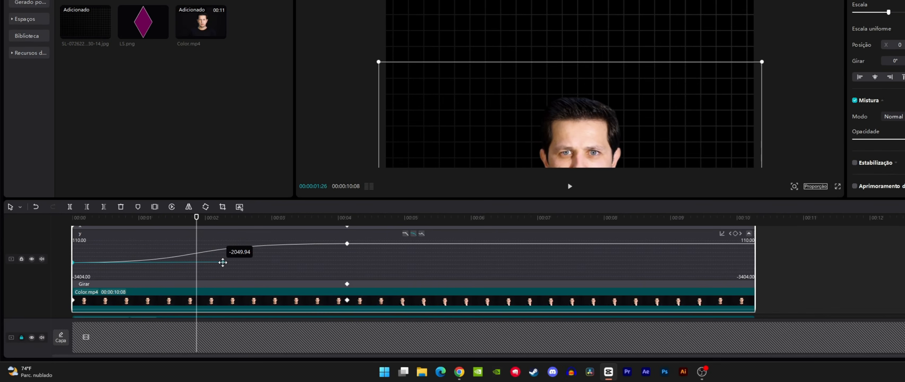
pyautogui.moveTo(223, 262); pyautogui.dragTo(252, 269)
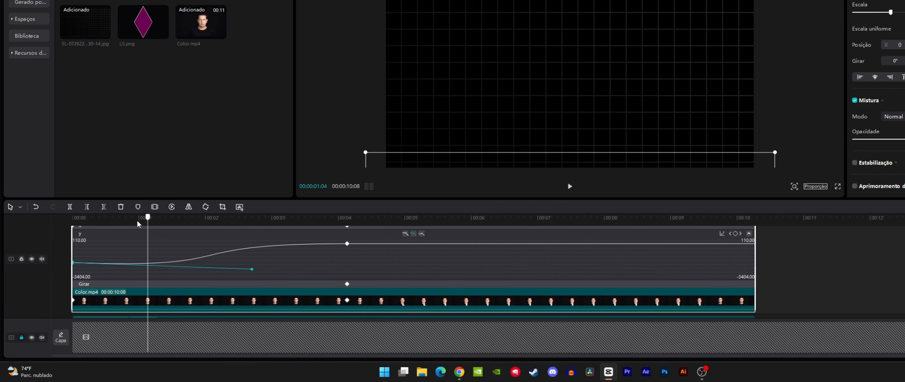
pyautogui.click(570, 186)
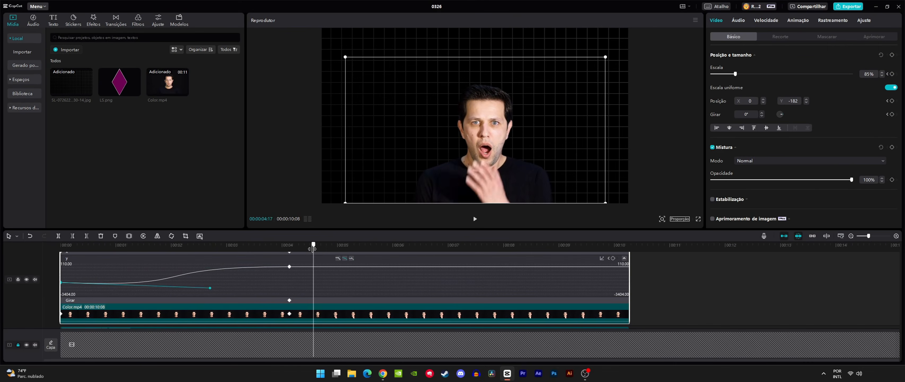
# Reapply the default ease-in-out curve to the Y movement of Color.mp4 and preview it from the start
pyautogui.click(413, 233)
pyautogui.click(345, 258)
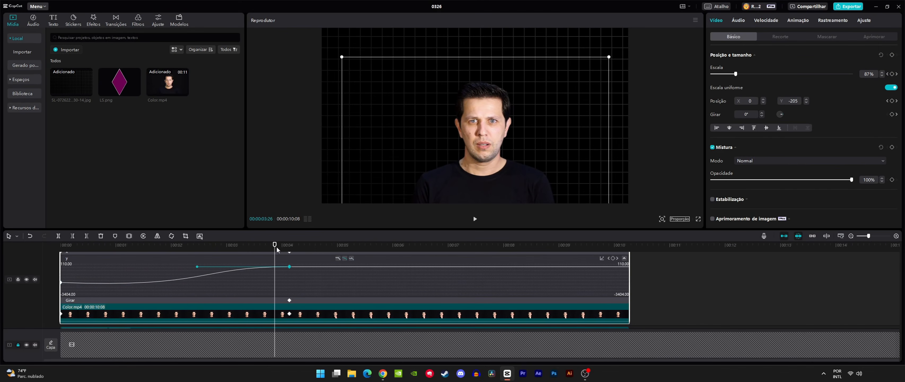
pyautogui.moveTo(276, 246); pyautogui.dragTo(46, 263)
pyautogui.click(475, 219)
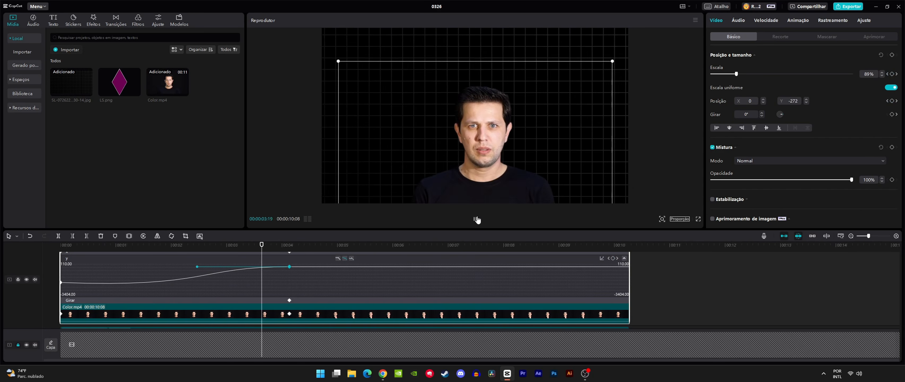
pyautogui.click(475, 218)
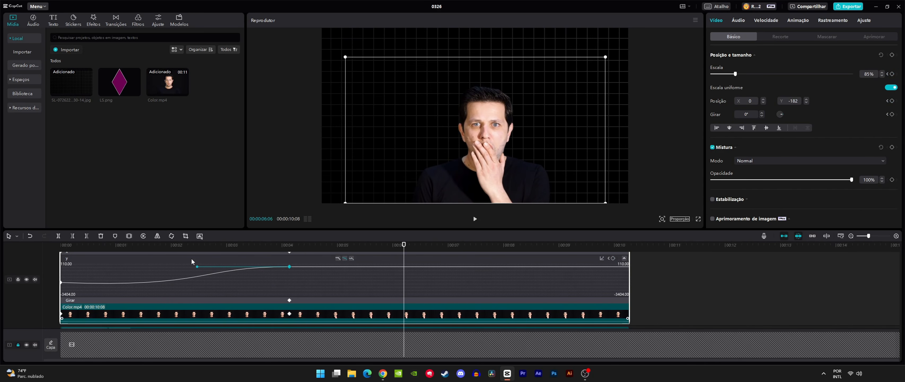
# Expand the scale graph of Color.mp4, apply the ease-in-out curve to it, and preview from the start
pyautogui.scroll(2, 309, 277)
pyautogui.doubleClick(308, 278)
pyautogui.click(290, 271)
pyautogui.scroll(1, 289, 270)
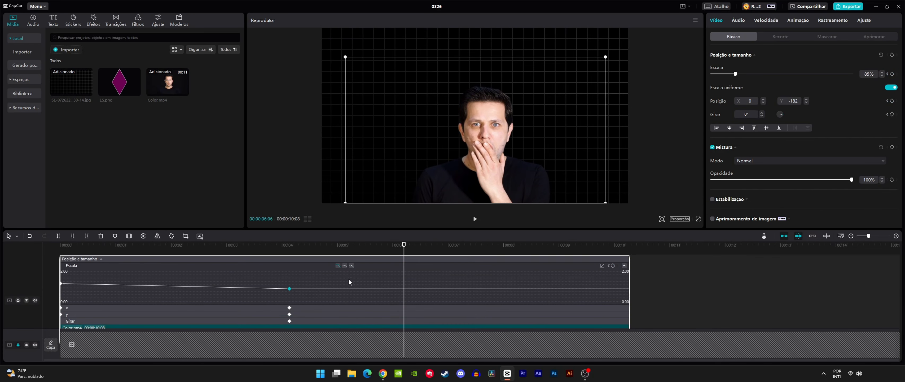
pyautogui.click(345, 265)
pyautogui.moveTo(404, 245); pyautogui.dragTo(62, 246)
pyautogui.click(475, 218)
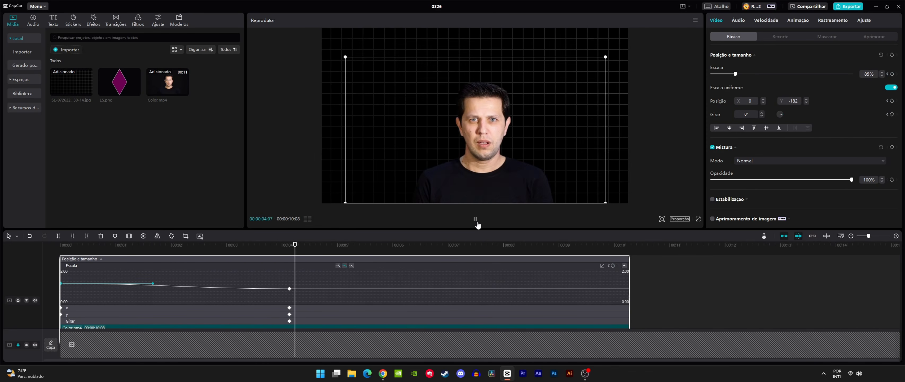
# Hide the keyframe animation graphs of Color.mp4 to collapse the clip on the timeline
pyautogui.scroll(-1, 513, 279)
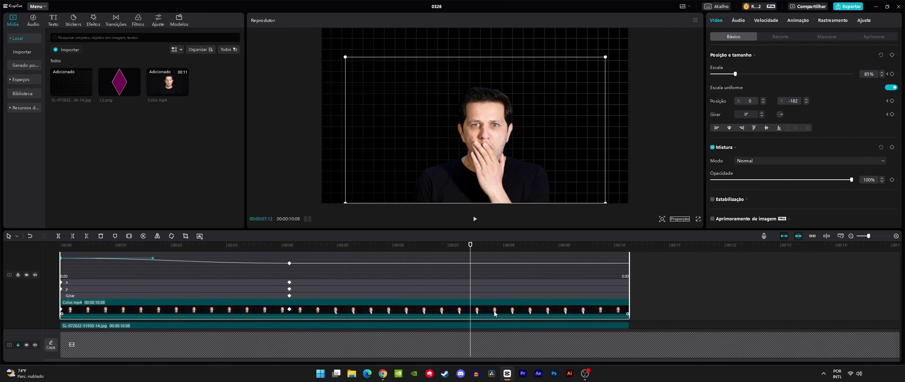
pyautogui.rightClick(493, 310)
pyautogui.click(511, 348)
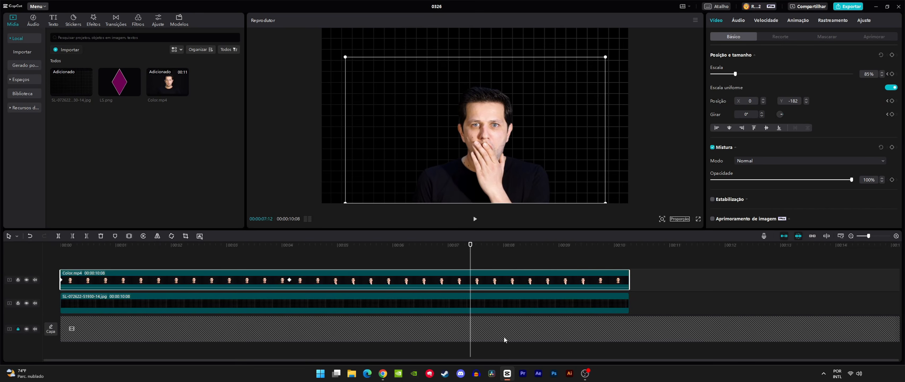
# Select the grid image and preview the combined animation from the start
pyautogui.click(463, 301)
pyautogui.moveTo(441, 248); pyautogui.dragTo(73, 262)
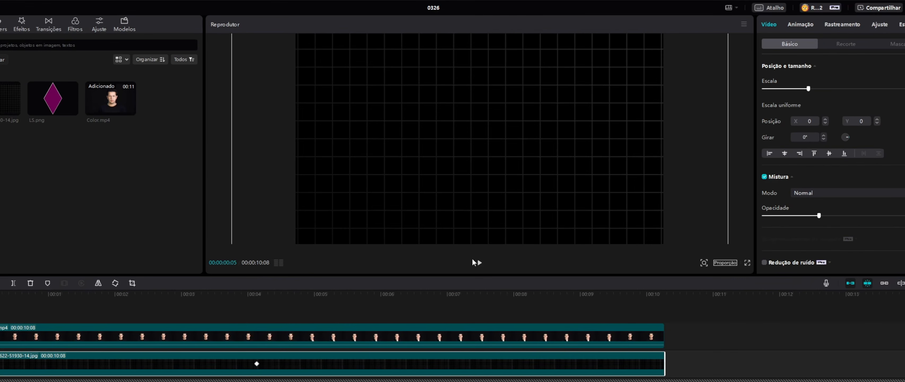
pyautogui.click(475, 219)
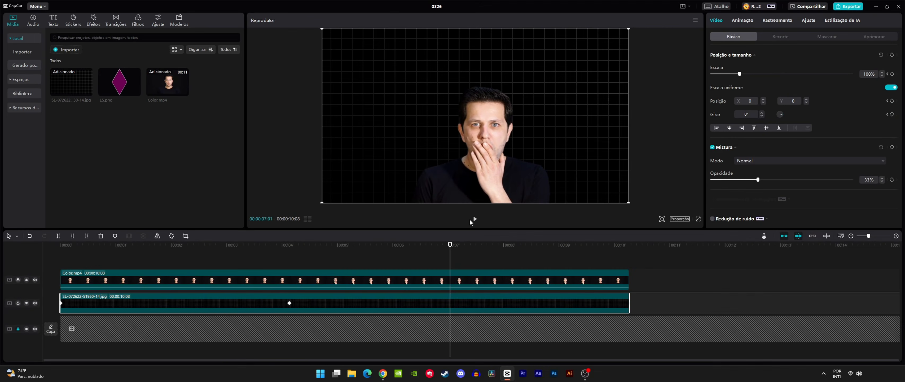
# Near the end of Color.mp4, slightly enlarge the person and raise the clip to keep it on the frame's bottom edge, then preview
pyautogui.click(289, 247)
pyautogui.click(292, 274)
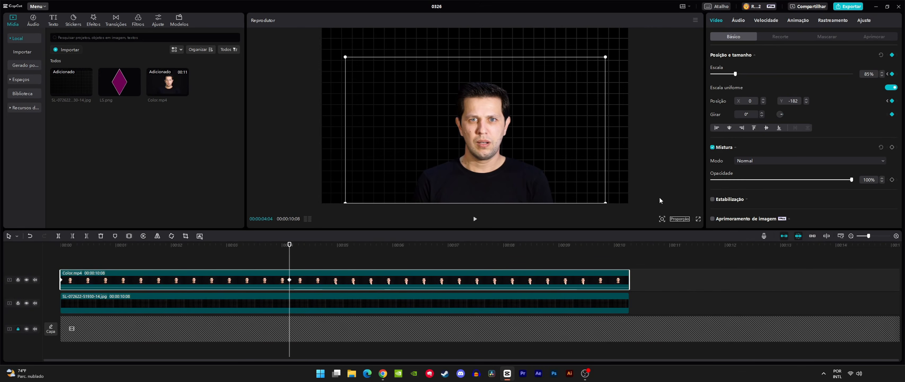
pyautogui.moveTo(289, 247); pyautogui.dragTo(605, 247)
pyautogui.moveTo(736, 74); pyautogui.dragTo(740, 73)
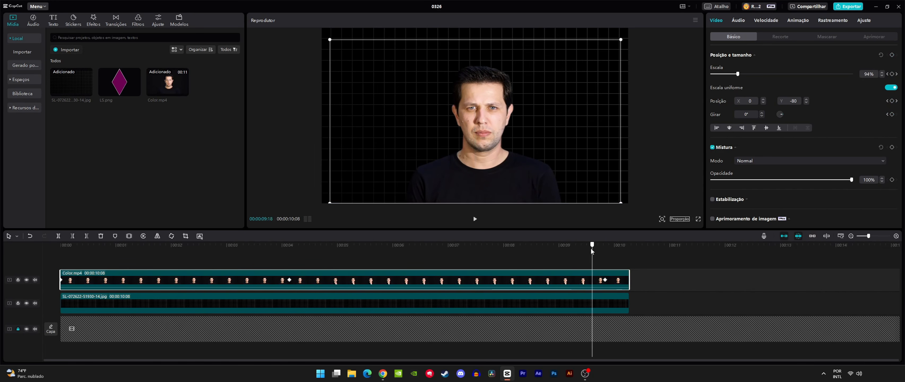
pyautogui.click(474, 219)
# Enlarge the grid image at the same point near the clip's end and preview the whole animation
pyautogui.moveTo(289, 247); pyautogui.dragTo(313, 291)
pyautogui.moveTo(289, 247); pyautogui.dragTo(606, 249)
pyautogui.moveTo(739, 73); pyautogui.dragTo(745, 74)
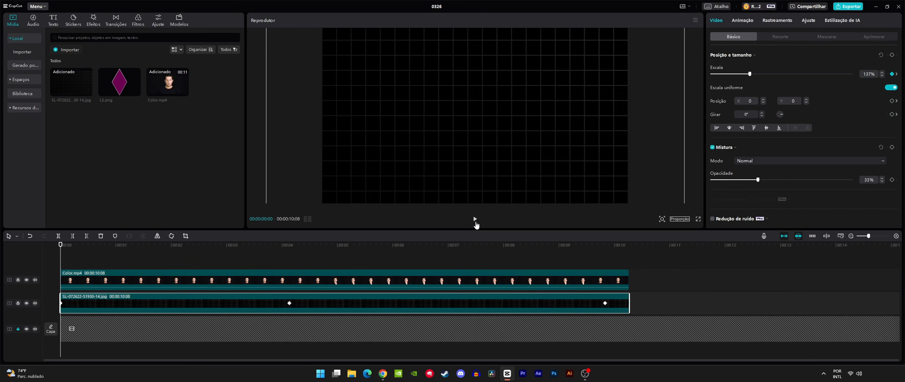
pyautogui.click(475, 219)
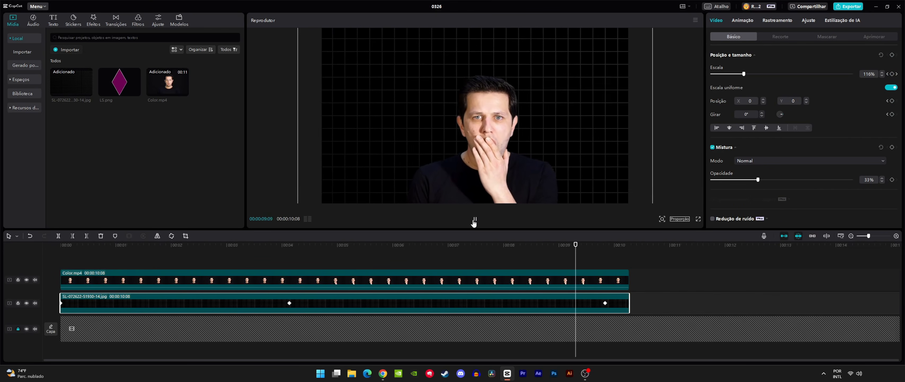
# Search the media library for "white glowing light" and open the white light burst image on black
pyautogui.click(181, 322)
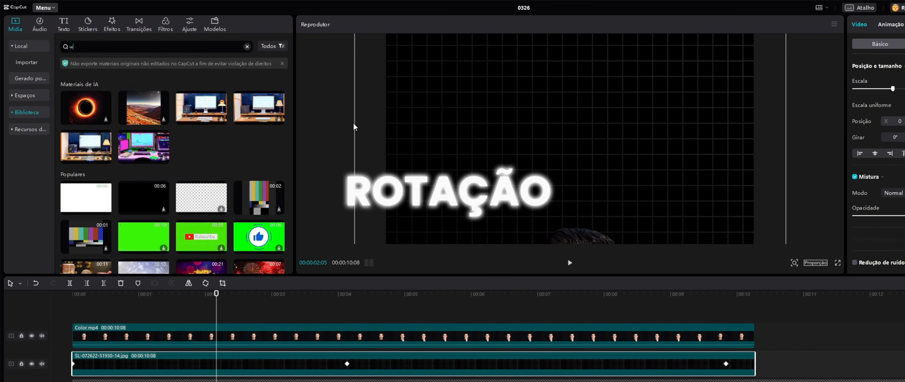
pyautogui.write('hite glow')
pyautogui.click(108, 84)
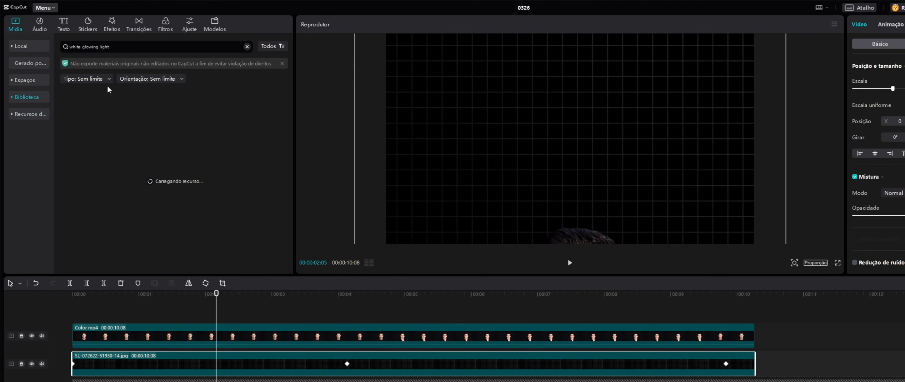
pyautogui.click(85, 115)
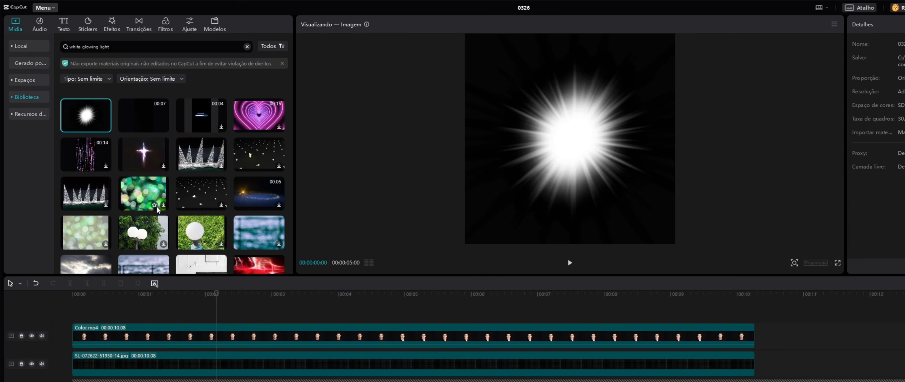
# Add the white light burst to the timeline above Color.mp4 at 00:00:02:05 and set its layer to 2, behind the person
pyautogui.click(106, 127)
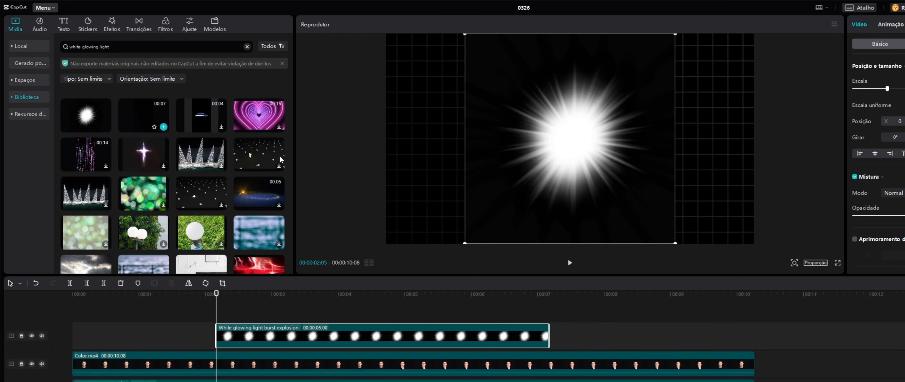
pyautogui.moveTo(216, 297)
pyautogui.mouseDown()
pyautogui.moveTo(208, 297)
pyautogui.moveTo(216, 297)
pyautogui.mouseUp()
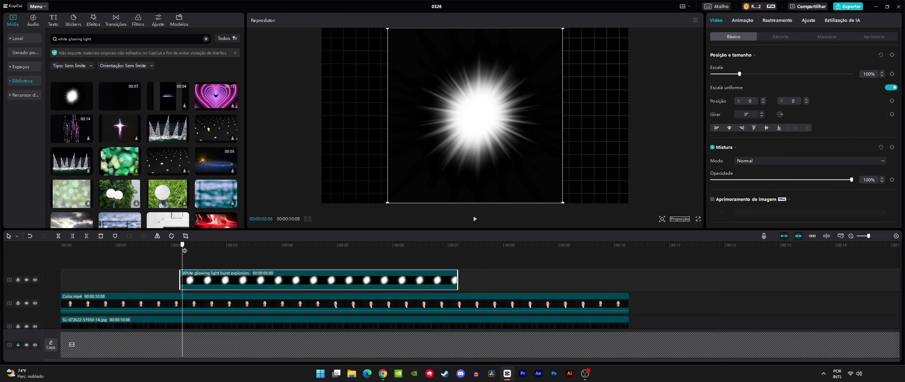
pyautogui.moveTo(184, 250); pyautogui.dragTo(206, 250)
pyautogui.scroll(-2, 780, 171)
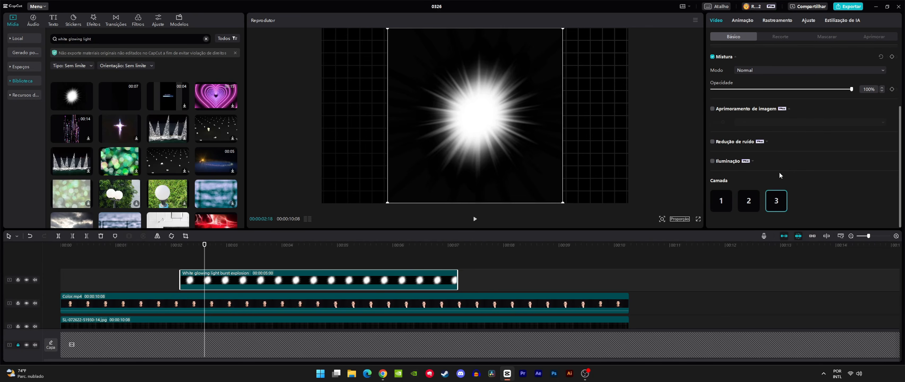
pyautogui.click(751, 208)
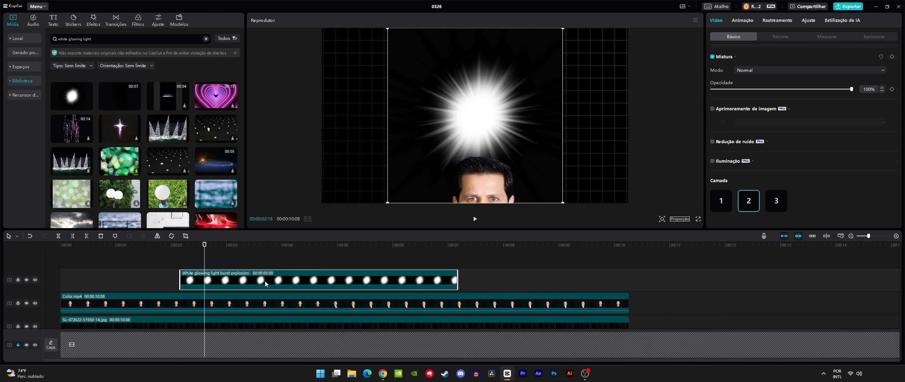
# Set the light burst's blend mode to Iluminar so the grid shows through its black background
pyautogui.scroll(3, 783, 151)
pyautogui.click(764, 161)
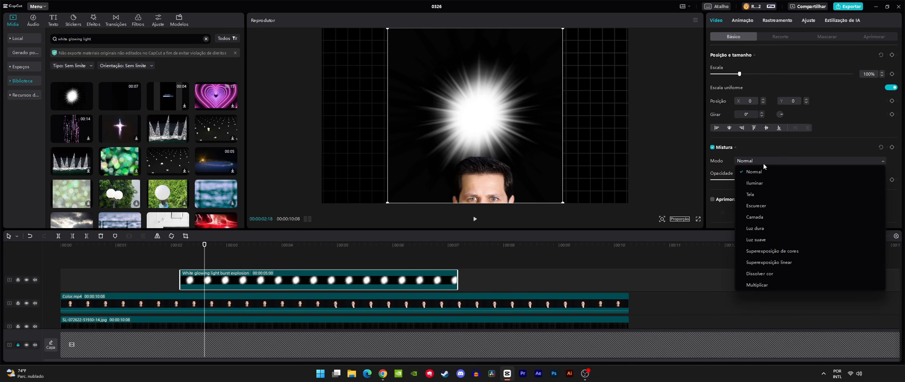
pyautogui.click(764, 183)
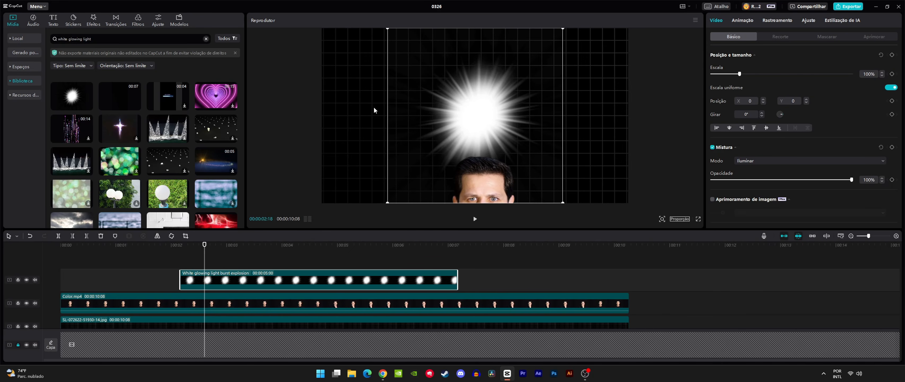
pyautogui.click(294, 309)
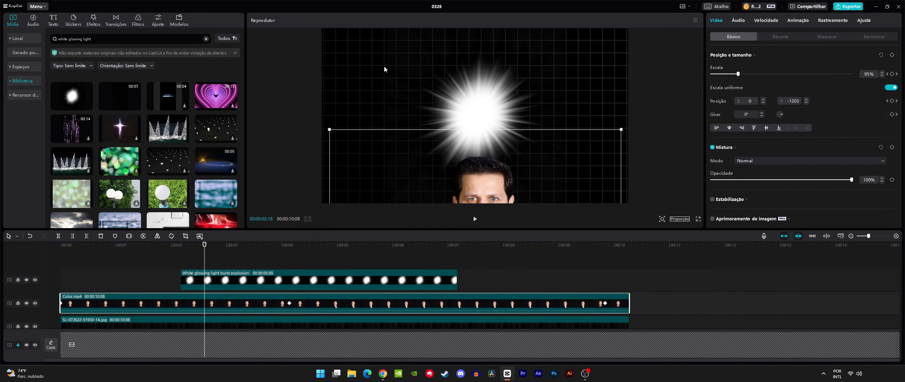
# Apply a circle mask to the light burst, feather its edge slightly and adjust the mask's size
pyautogui.click(283, 287)
pyautogui.click(834, 39)
pyautogui.click(804, 75)
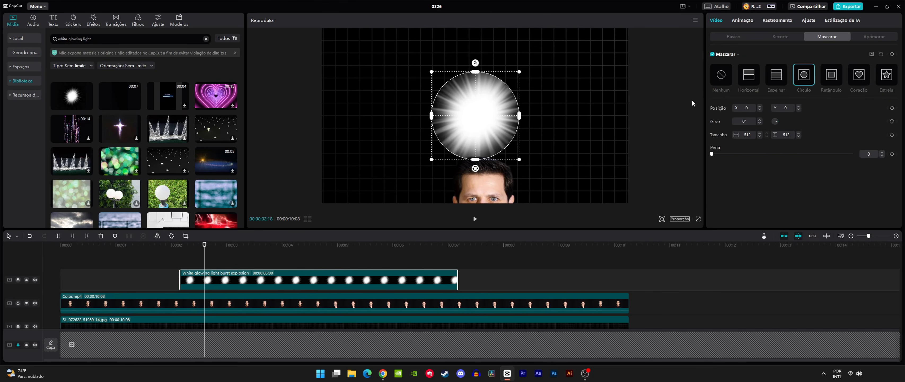
pyautogui.moveTo(711, 154); pyautogui.dragTo(727, 154)
pyautogui.moveTo(519, 160); pyautogui.dragTo(523, 162)
pyautogui.click(733, 37)
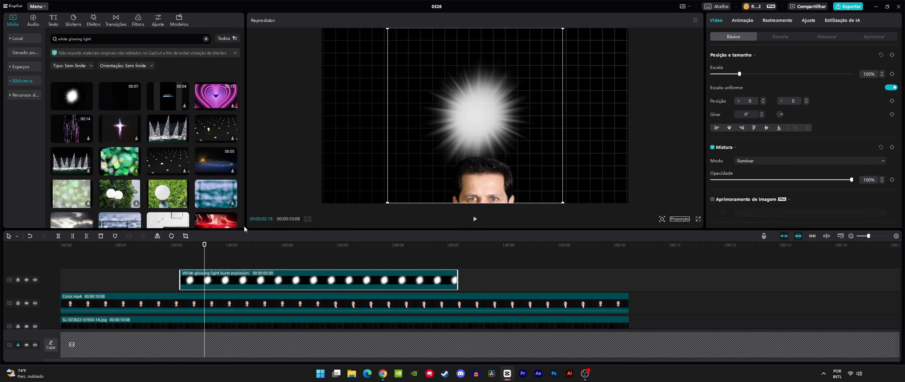
# Keyframe the light burst to 125% scale, X 75, Y -177 and 90° rotation, placing that second keyframe at the clip's end
pyautogui.moveTo(205, 246); pyautogui.dragTo(289, 251)
pyautogui.moveTo(517, 140); pyautogui.dragTo(523, 152)
pyautogui.scroll(5, 534, 119)
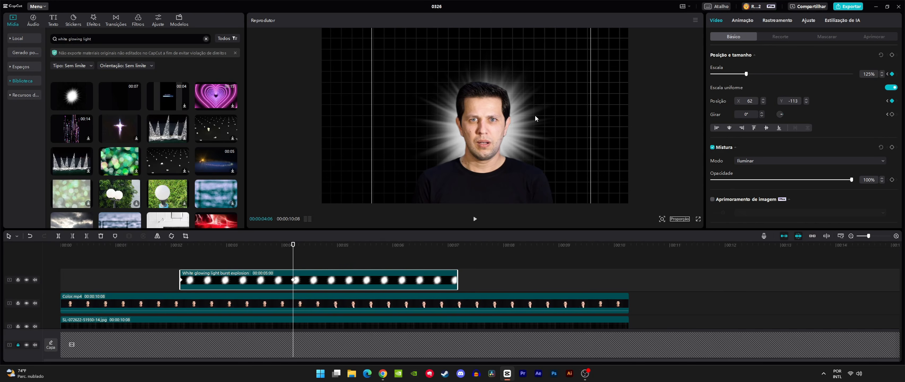
pyautogui.moveTo(761, 114); pyautogui.dragTo(761, 114)
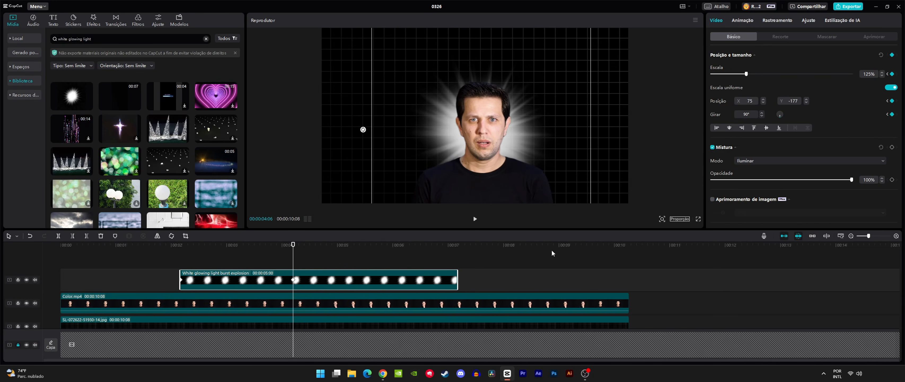
pyautogui.moveTo(292, 248); pyautogui.dragTo(452, 280)
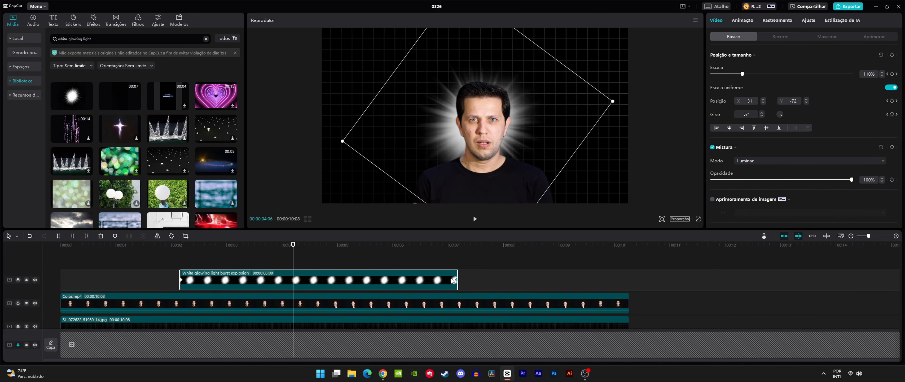
# Add a position and size keyframe to the light at 00:00:03:07 and set its scale to 1% at the clip's start
pyautogui.moveTo(289, 250); pyautogui.dragTo(240, 275)
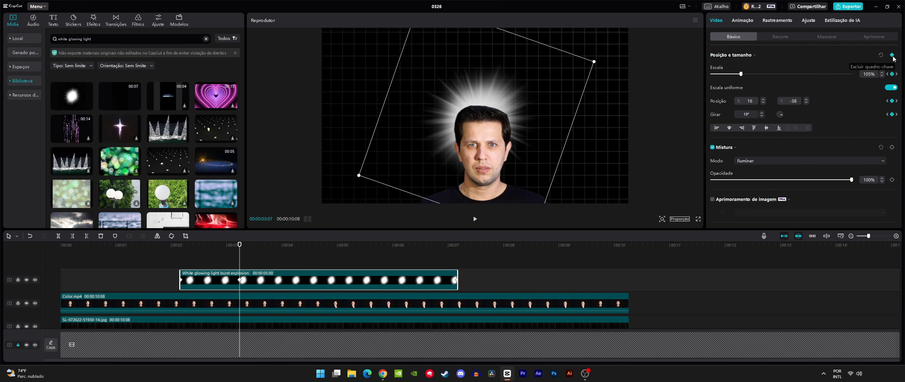
pyautogui.moveTo(235, 249); pyautogui.dragTo(180, 265)
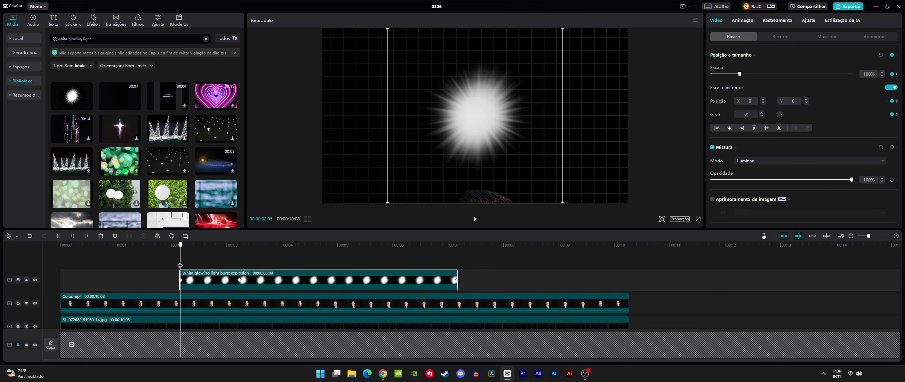
pyautogui.moveTo(739, 74); pyautogui.dragTo(709, 76)
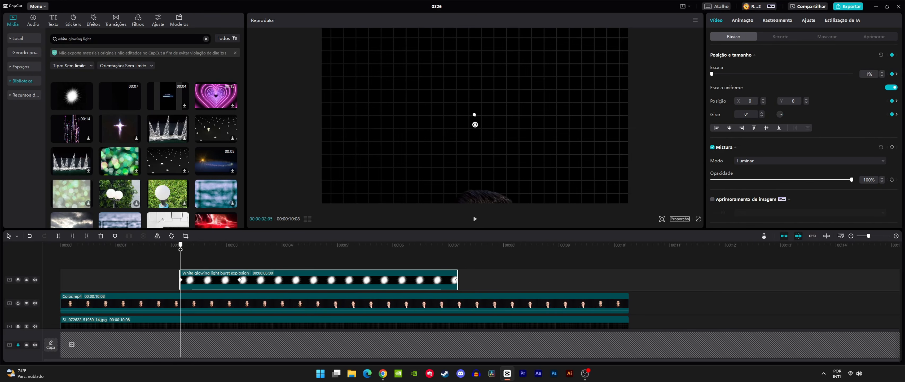
pyautogui.moveTo(181, 249); pyautogui.dragTo(422, 309)
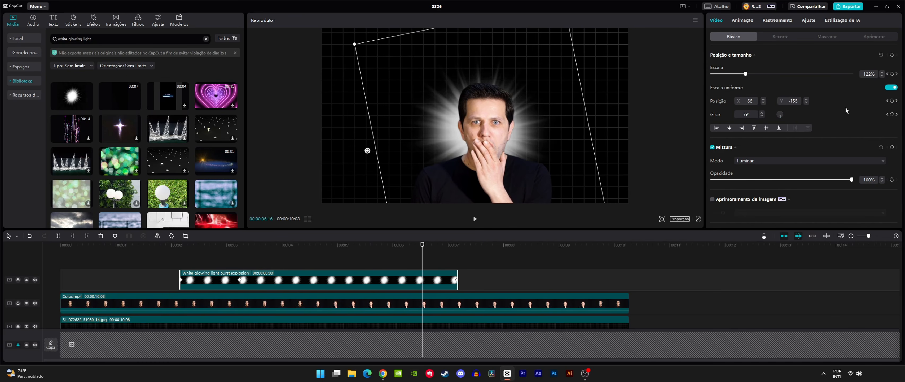
# At 00:00:05:02 in Color.mp4, keyframe the person's rotation to 8° and enlarge the clip
pyautogui.moveTo(458, 270); pyautogui.dragTo(248, 281)
pyautogui.click(248, 302)
pyautogui.moveTo(256, 252); pyautogui.dragTo(340, 266)
pyautogui.click(761, 112)
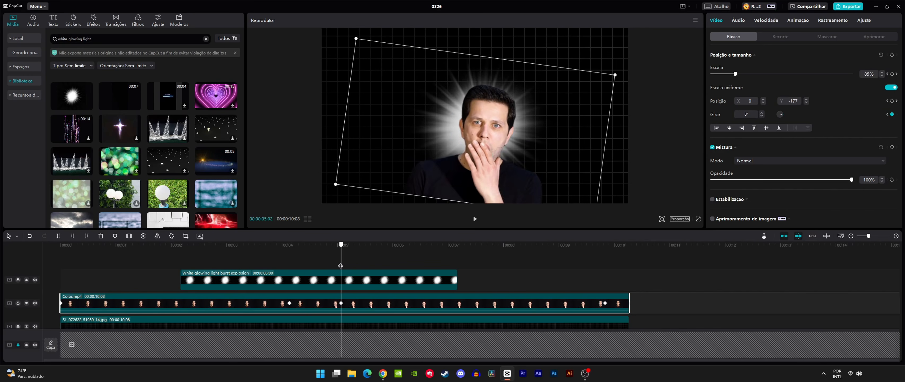
pyautogui.moveTo(735, 74); pyautogui.dragTo(745, 73)
pyautogui.moveTo(340, 249); pyautogui.dragTo(396, 310)
# Extend the light burst to the end of Color.mp4 and set its rotation there to 360°
pyautogui.moveTo(457, 281); pyautogui.dragTo(629, 285)
pyautogui.moveTo(458, 247); pyautogui.dragTo(627, 247)
pyautogui.click(475, 219)
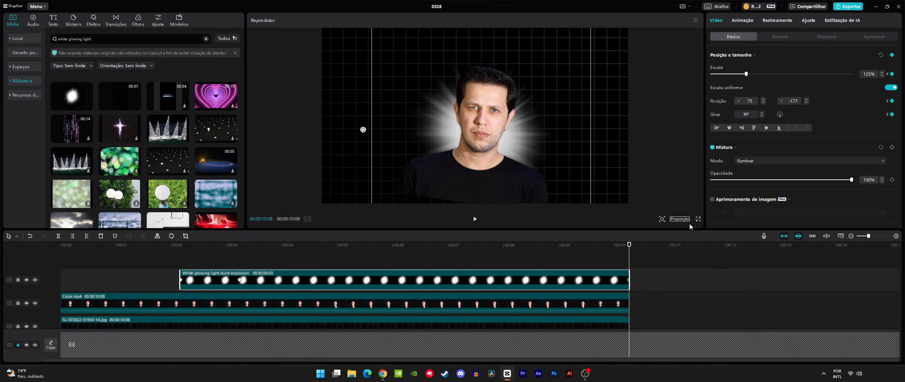
pyautogui.write('360')
pyautogui.press('Return')
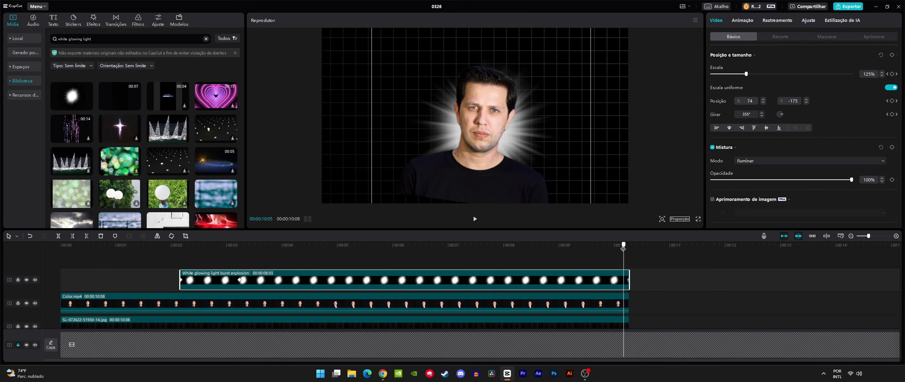
# Preview from the light's start and reposition the light behind the person's head at 00:00:06:14
pyautogui.moveTo(623, 248); pyautogui.dragTo(177, 247)
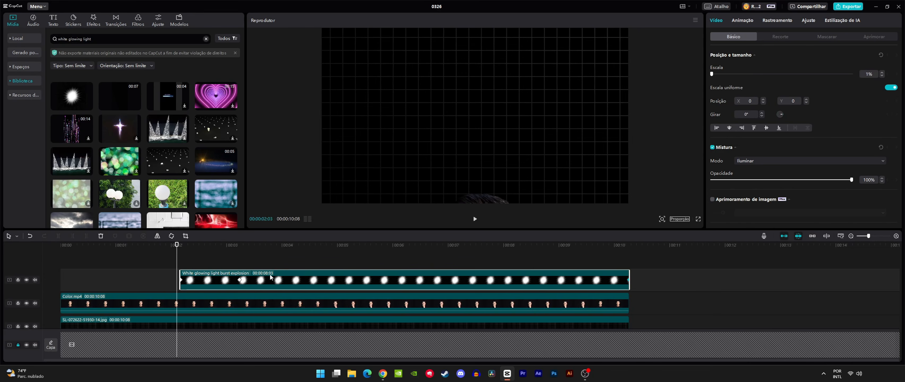
pyautogui.click(475, 219)
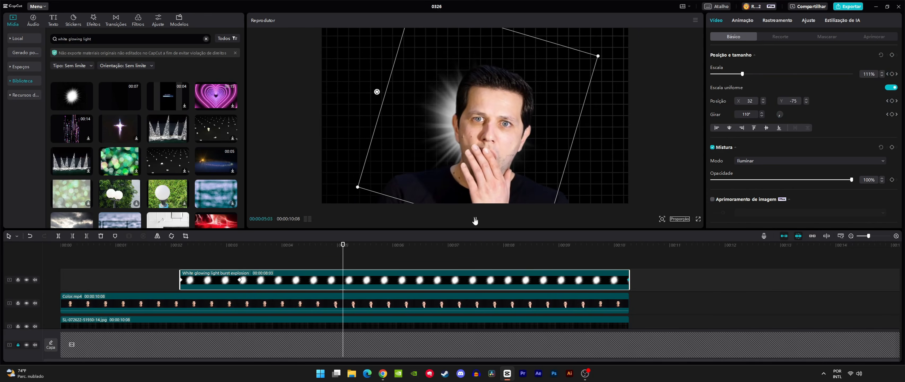
pyautogui.click(475, 219)
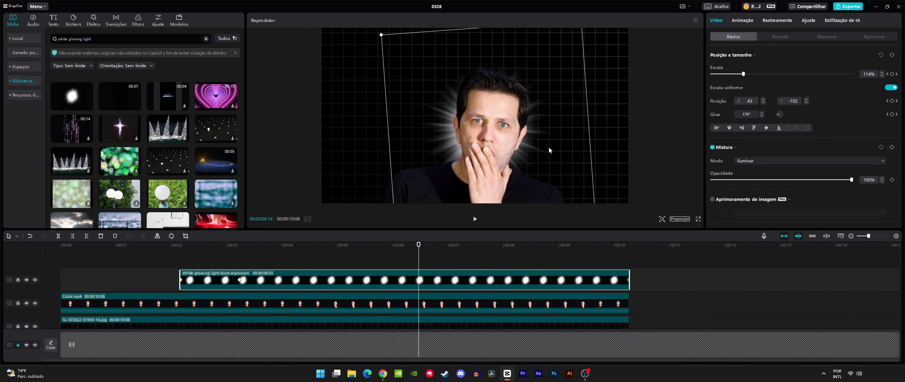
pyautogui.moveTo(549, 148); pyautogui.dragTo(547, 148)
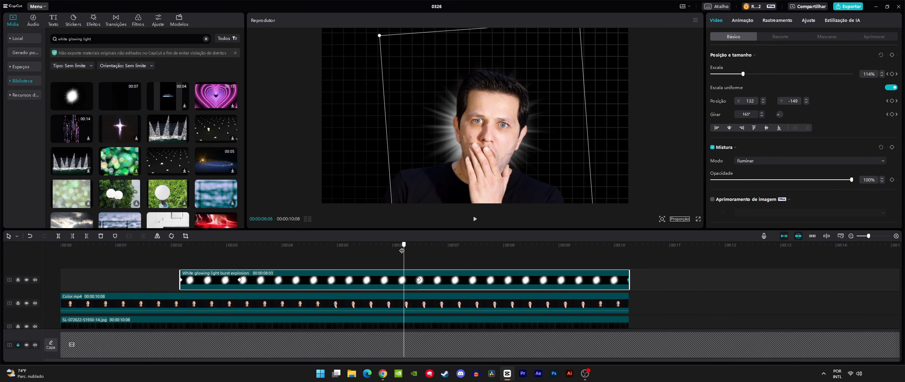
pyautogui.moveTo(401, 250); pyautogui.dragTo(643, 380)
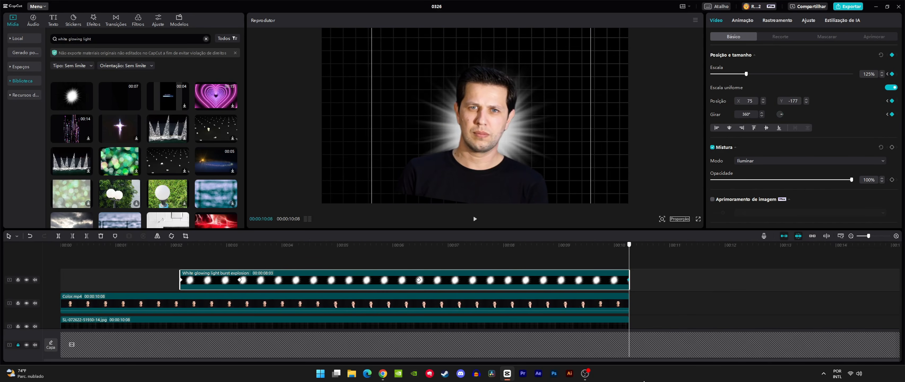
# Keyframe the saturation of Color.mp4 at 0 at 00:00:04:04 and lower it to -50 by 00:00:05:02
pyautogui.click(605, 303)
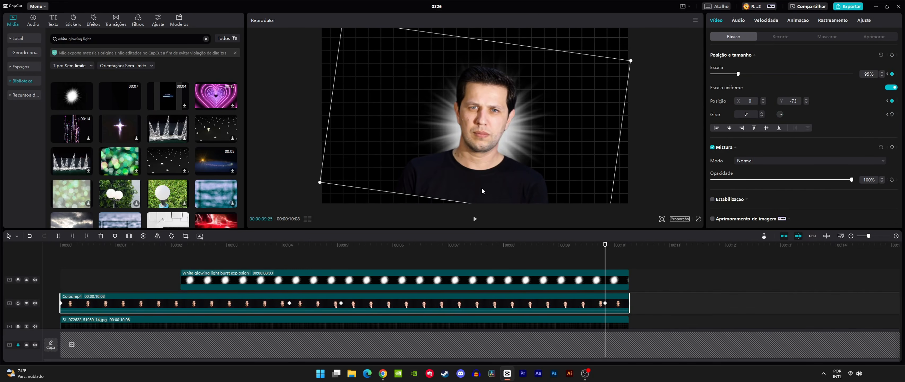
pyautogui.moveTo(605, 245); pyautogui.dragTo(293, 327)
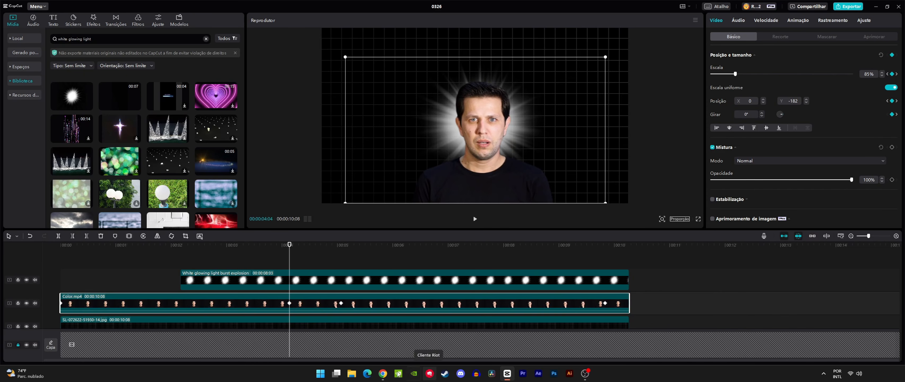
pyautogui.click(863, 20)
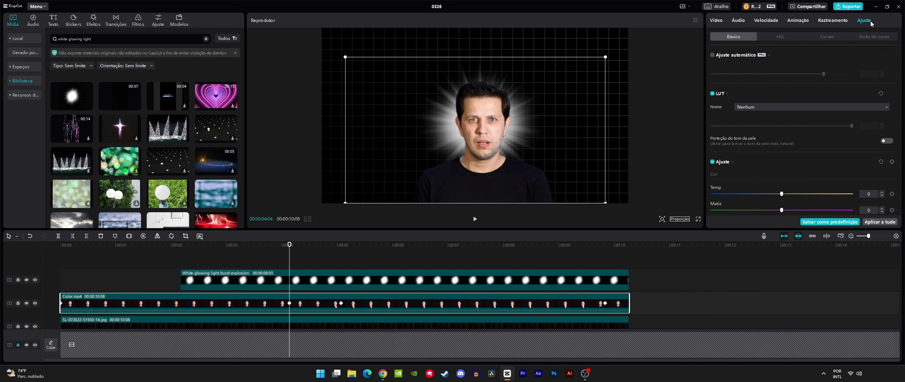
pyautogui.scroll(-4, 823, 119)
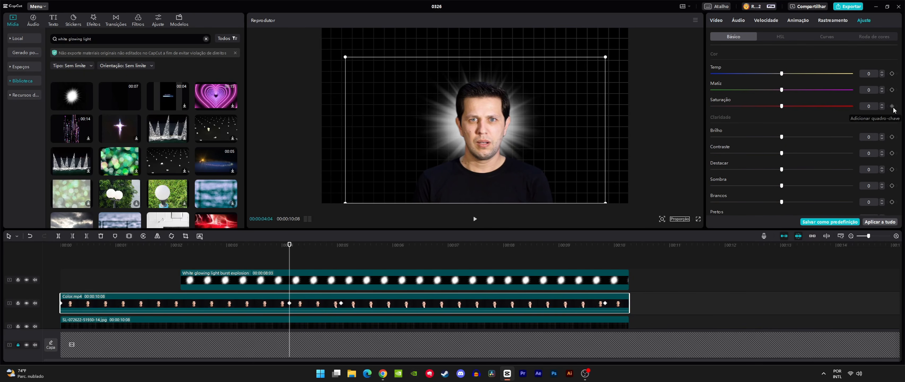
pyautogui.moveTo(289, 246); pyautogui.dragTo(340, 252)
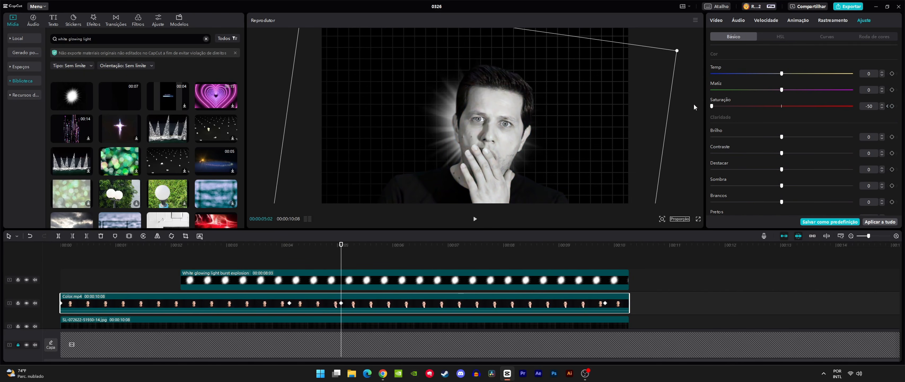
# Preview the rising person, the growing light and the change to black and white from about two seconds
pyautogui.moveTo(340, 250); pyautogui.dragTo(170, 259)
pyautogui.click(475, 219)
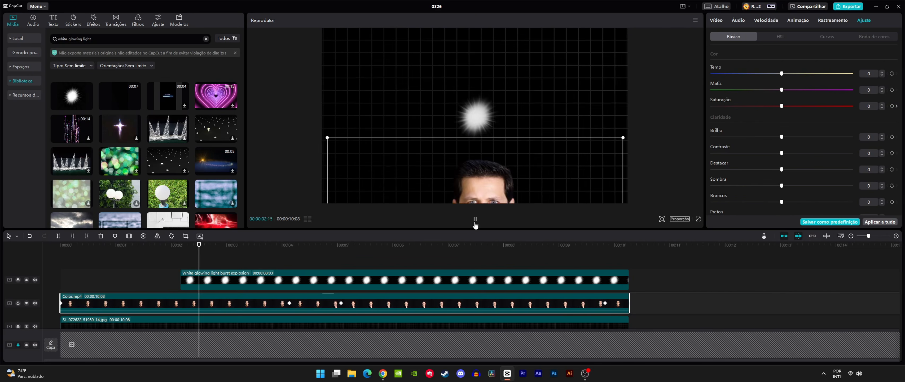
pyautogui.click(474, 220)
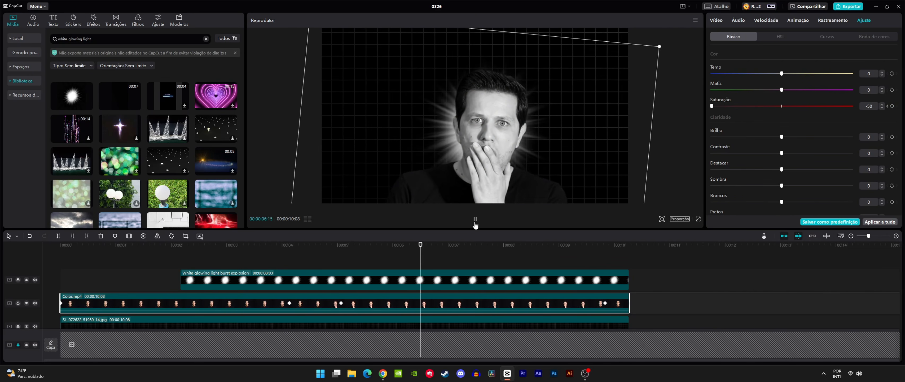
pyautogui.moveTo(367, 279); pyautogui.dragTo(289, 283)
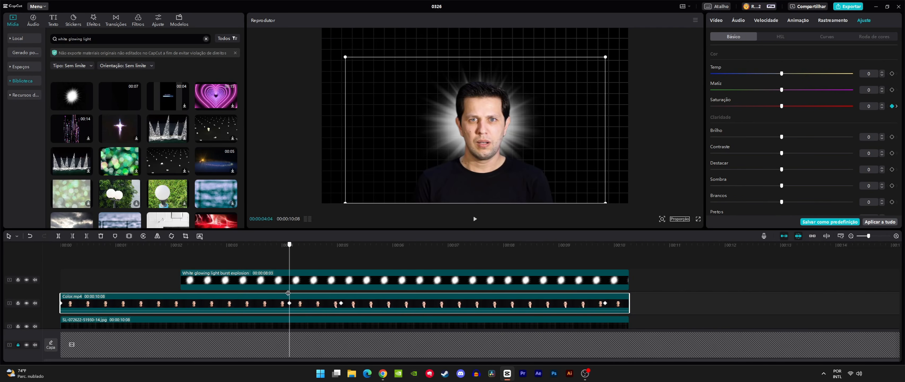
# At the 5-second keyframe, enlarge the light burst and shift it to sit behind the person's head
pyautogui.click(325, 284)
pyautogui.click(716, 21)
pyautogui.click(321, 303)
pyautogui.moveTo(289, 245); pyautogui.dragTo(342, 248)
pyautogui.click(351, 281)
pyautogui.moveTo(748, 74); pyautogui.dragTo(762, 74)
pyautogui.moveTo(554, 146); pyautogui.dragTo(567, 148)
# Give the light burst a Fade-in entrance animation lasting 1.0 s and return to the clip's start
pyautogui.moveTo(342, 246); pyautogui.dragTo(193, 263)
pyautogui.click(742, 20)
pyautogui.click(831, 96)
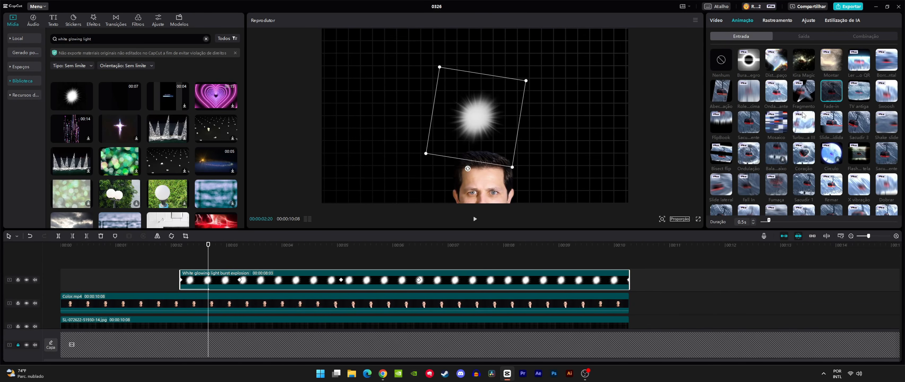
pyautogui.click(753, 221)
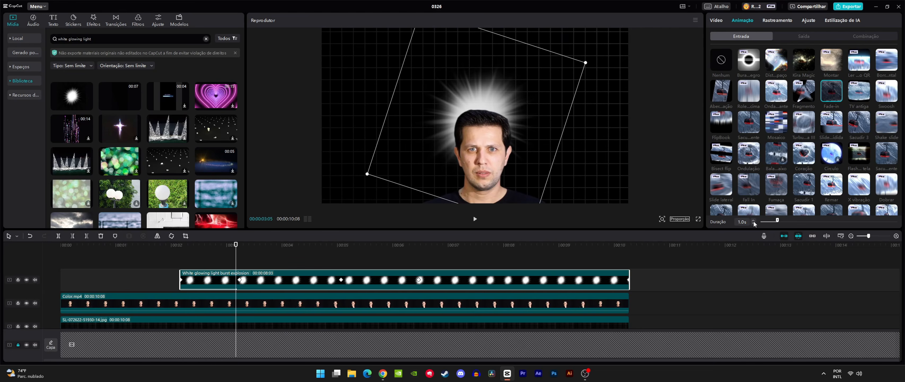
pyautogui.moveTo(236, 249); pyautogui.dragTo(179, 299)
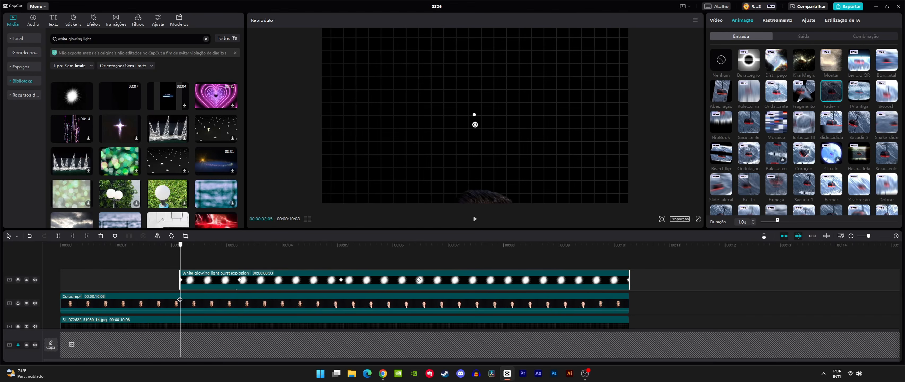
# Add the purple diamond image LS.png on a track above the light burst and extend it to the end of the other clips
pyautogui.click(15, 24)
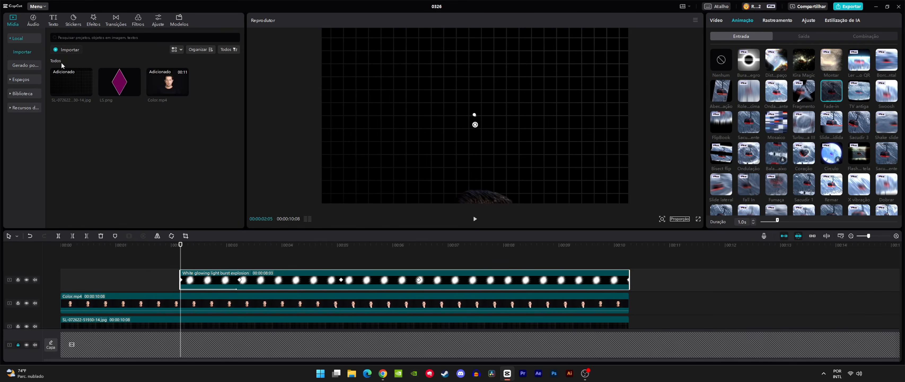
pyautogui.scroll(-1, 234, 292)
pyautogui.scroll(1, 232, 292)
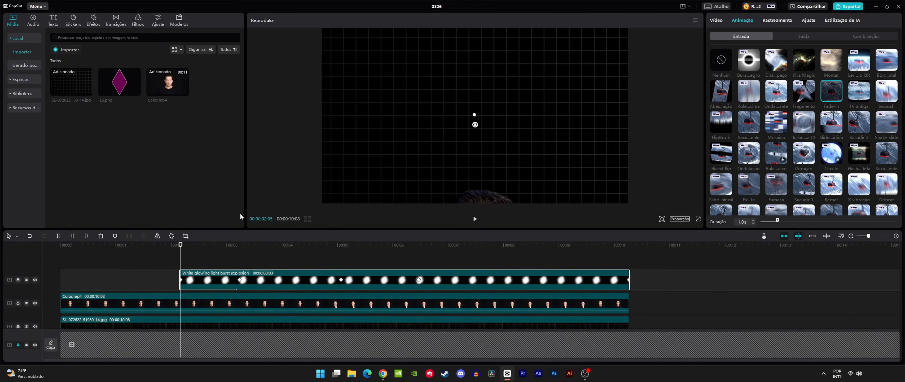
pyautogui.click(136, 92)
pyautogui.moveTo(458, 280); pyautogui.dragTo(628, 280)
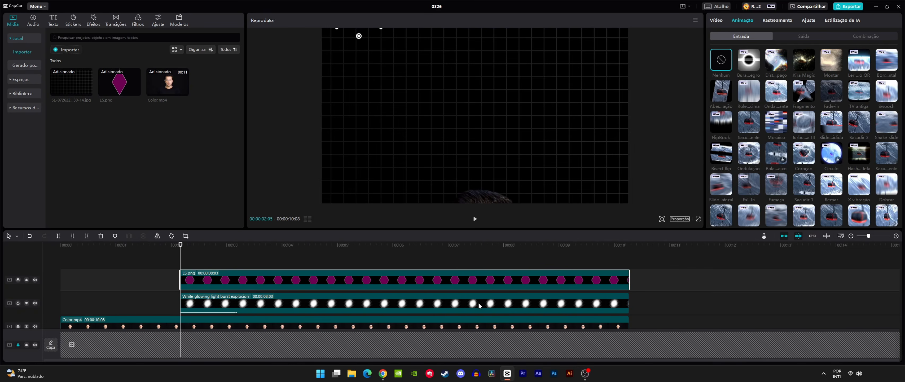
# Keyframe the diamond to drop into the frame's upper-left area at X -1448, Y 759 by 00:00:03:14, rotated 360°
pyautogui.click(719, 21)
pyautogui.moveTo(181, 245); pyautogui.dragTo(253, 270)
pyautogui.click(367, 34)
pyautogui.click(302, 280)
pyautogui.click(806, 102)
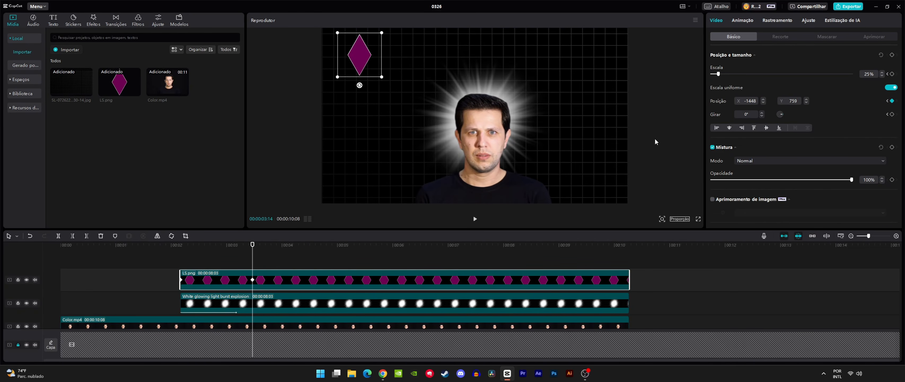
pyautogui.write('360')
pyautogui.press('Return')
# Show the diamond's keyframe curves to smooth its vertical motion, play the result and hide the curves again
pyautogui.moveTo(253, 245)
pyautogui.mouseDown()
pyautogui.moveTo(208, 246)
pyautogui.moveTo(254, 246)
pyautogui.mouseUp()
pyautogui.rightClick(241, 282)
pyautogui.click(278, 338)
pyautogui.press('space')
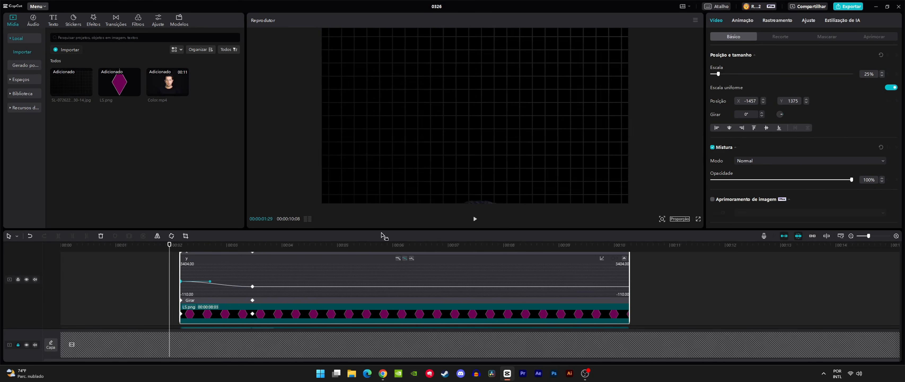
pyautogui.rightClick(453, 313)
pyautogui.click(489, 339)
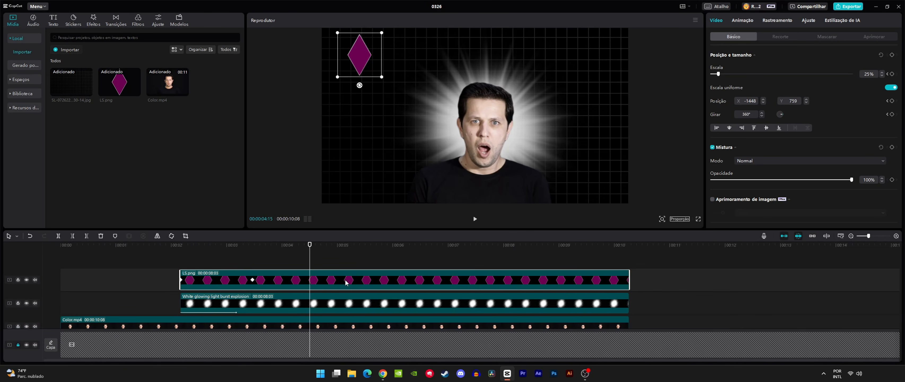
# Duplicate the diamond clip onto the track above and mirror the copy to the right side at X 1448, Y 759
pyautogui.moveTo(346, 280); pyautogui.dragTo(346, 261)
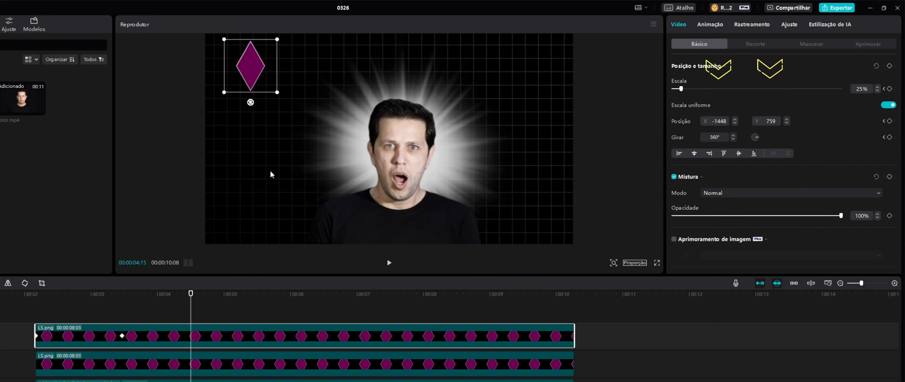
pyautogui.moveTo(249, 82); pyautogui.dragTo(522, 84)
pyautogui.click(268, 353)
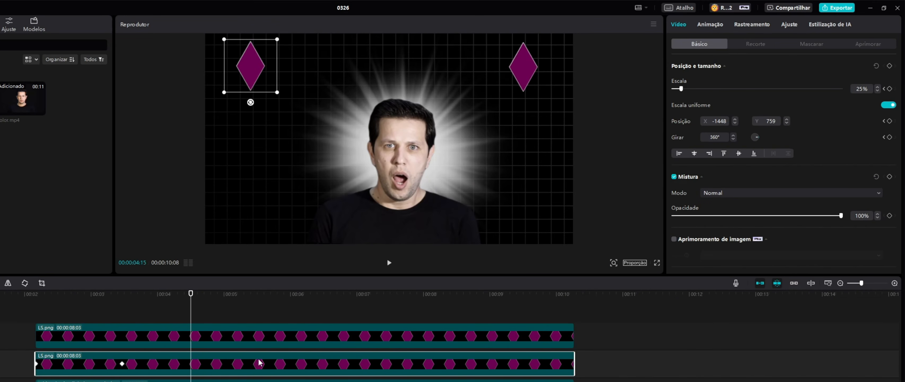
pyautogui.click(444, 337)
pyautogui.write('144')
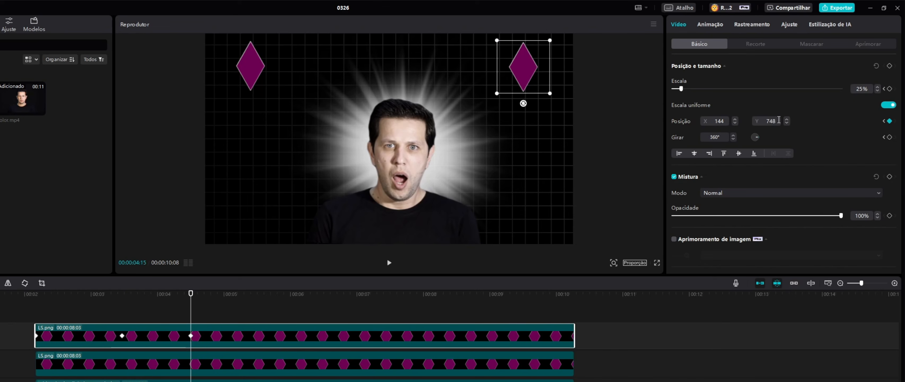
pyautogui.write('8')
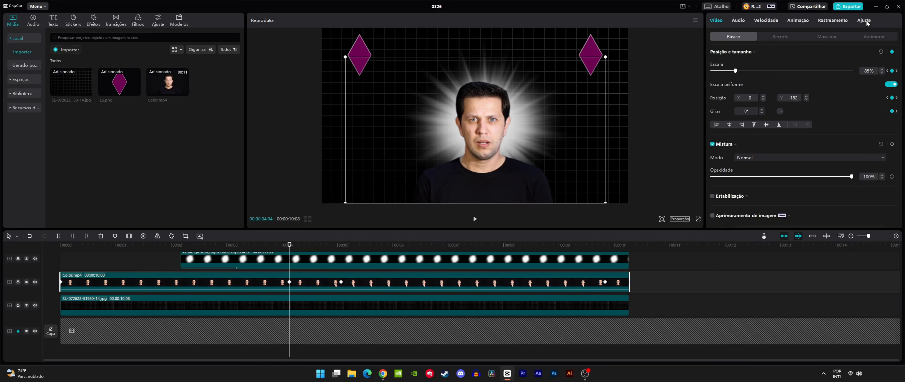
# Keyframe the light burst's brightness to rise from 0 to 35 by 00:00:05:02 and check the change
pyautogui.click(864, 21)
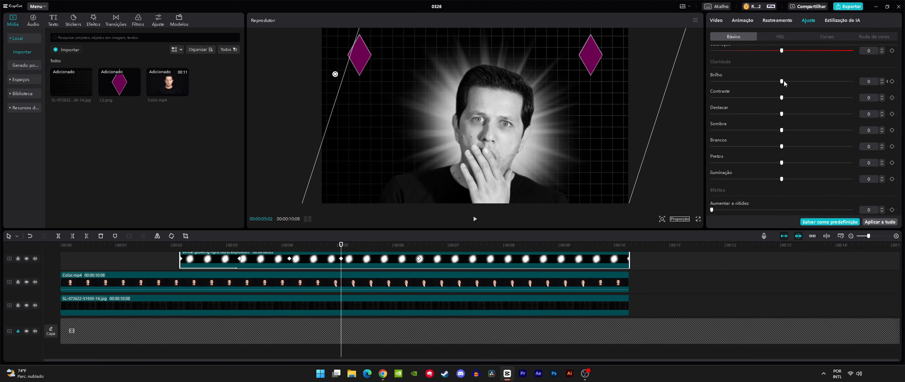
pyautogui.moveTo(790, 86); pyautogui.dragTo(829, 87)
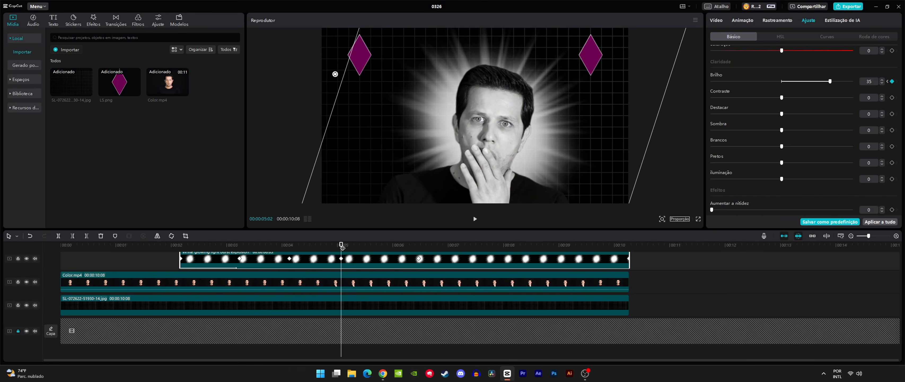
pyautogui.moveTo(342, 247); pyautogui.dragTo(373, 257)
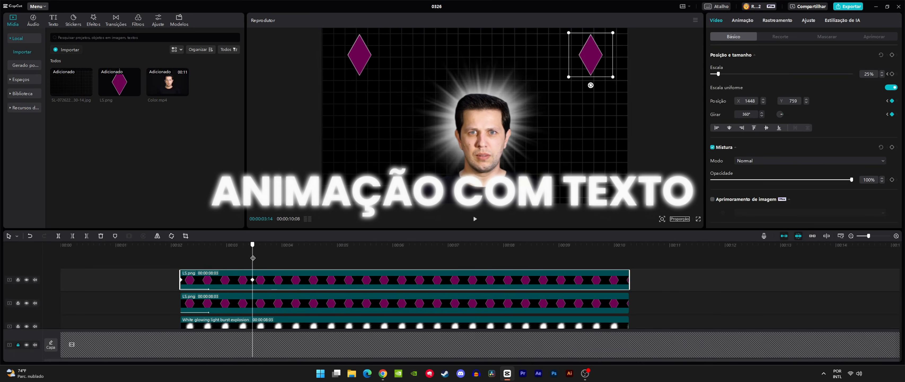
# Add a default text clip at 00:00:03:14 and replace its text with a row of dashes
pyautogui.moveTo(252, 255)
pyautogui.mouseDown()
pyautogui.moveTo(267, 256)
pyautogui.moveTo(253, 255)
pyautogui.mouseUp()
pyautogui.click(266, 274)
pyautogui.click(51, 20)
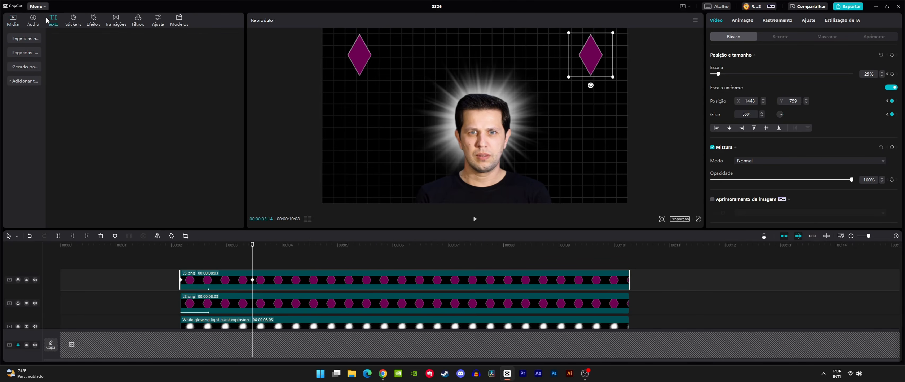
pyautogui.click(77, 87)
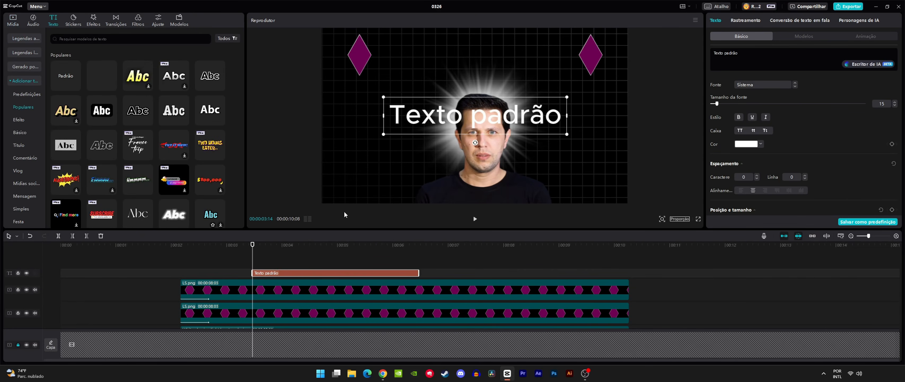
pyautogui.moveTo(763, 58); pyautogui.dragTo(678, 64)
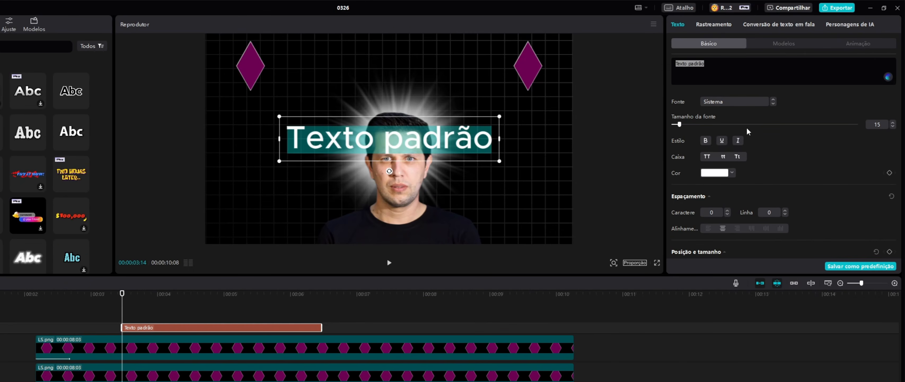
pyautogui.write('------')
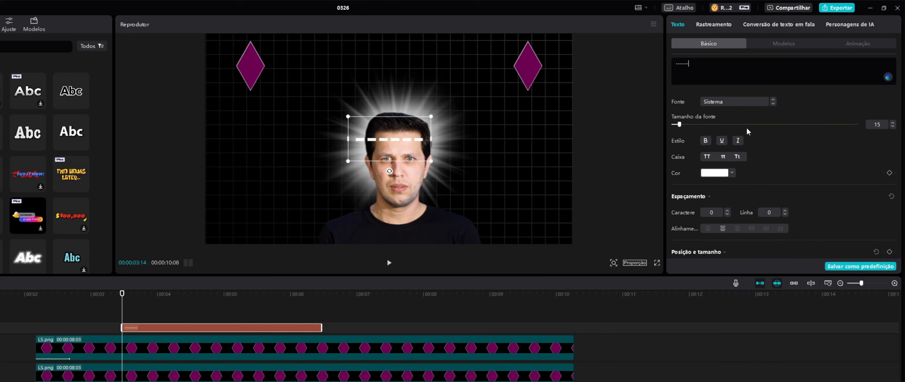
pyautogui.write('---------------')
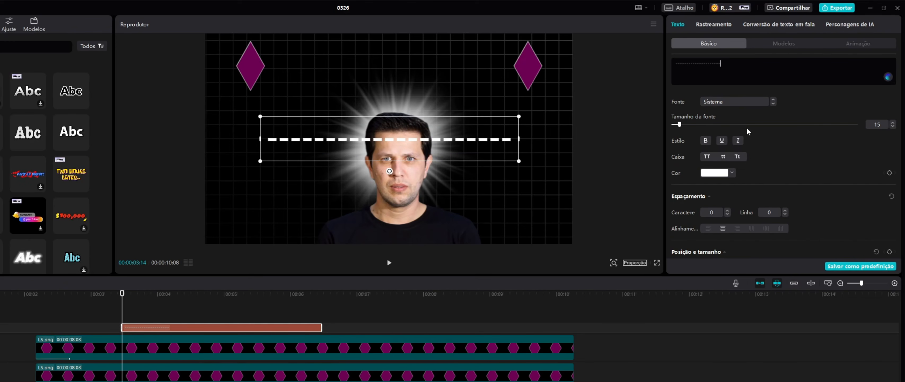
# Set the character spacing to -4 to merge the dashes into a solid line and add more dashes to lengthen it
pyautogui.click(727, 215)
pyautogui.click(727, 214)
pyautogui.click(727, 215)
pyautogui.click(727, 215)
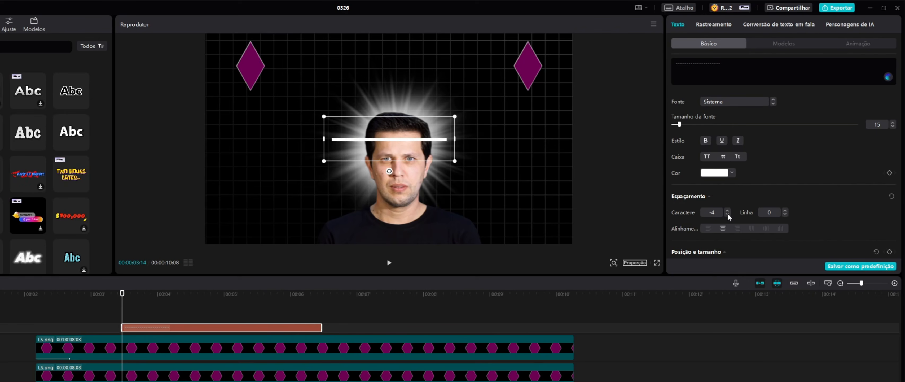
pyautogui.write('--------------------------')
# Turn on the glow for the dash line, choose the second glow style and lower its intensity
pyautogui.scroll(-5, 687, 197)
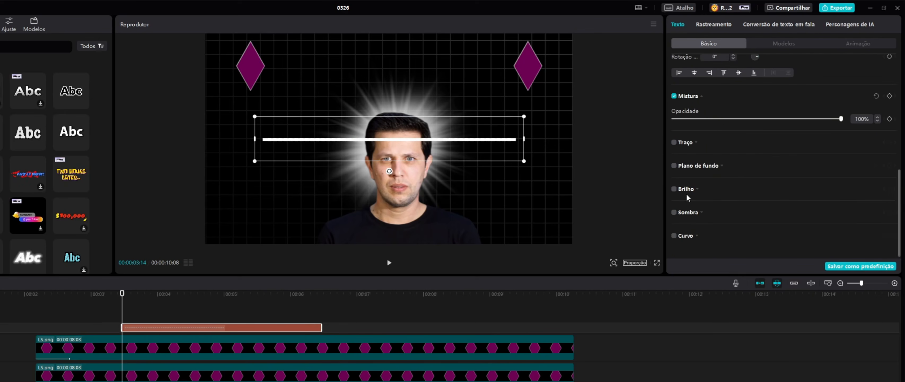
pyautogui.click(673, 189)
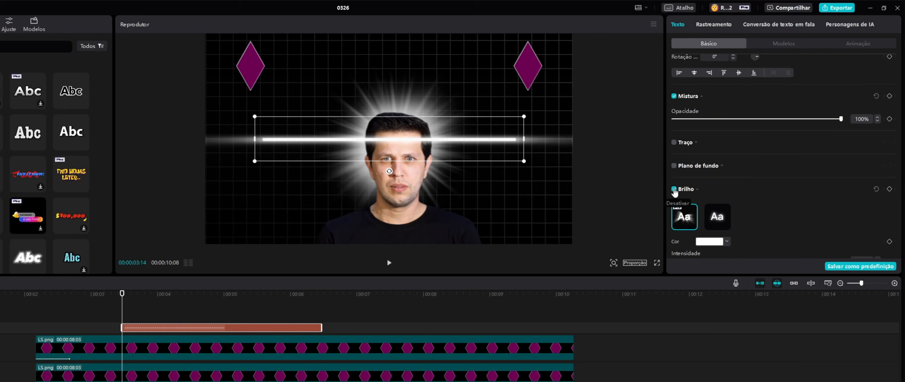
pyautogui.click(717, 216)
pyautogui.scroll(-3, 749, 203)
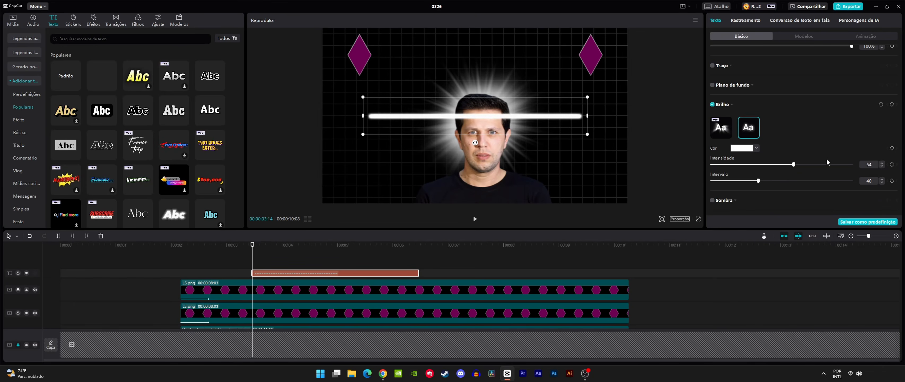
pyautogui.moveTo(773, 165); pyautogui.dragTo(757, 164)
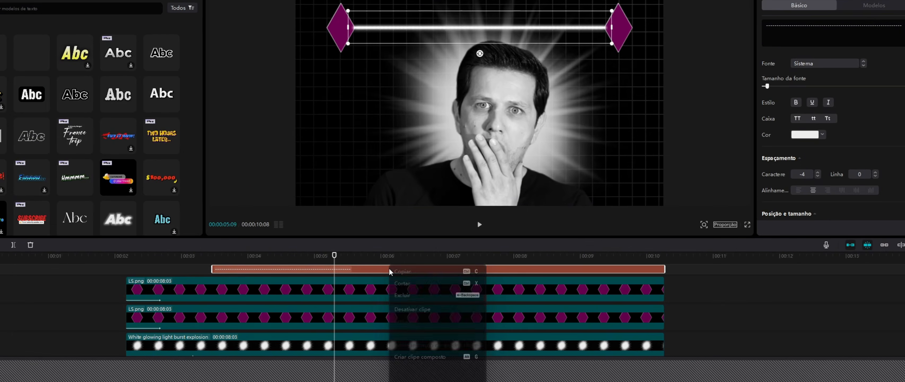
# Convert the dash line clip into a compound clip and apply a Horizontal mask to it at 00:00:05:01
pyautogui.rightClick(404, 253)
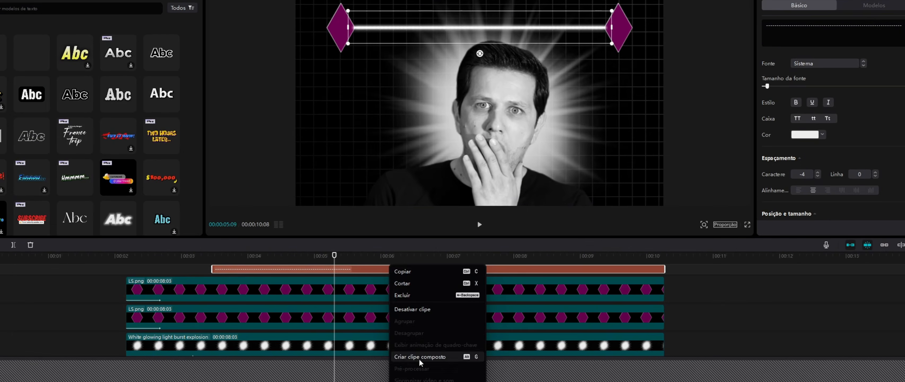
pyautogui.click(426, 333)
pyautogui.moveTo(311, 248); pyautogui.dragTo(339, 268)
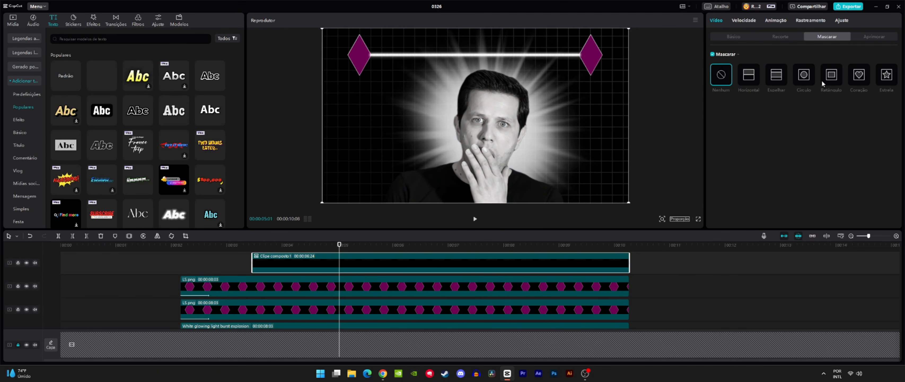
pyautogui.click(749, 80)
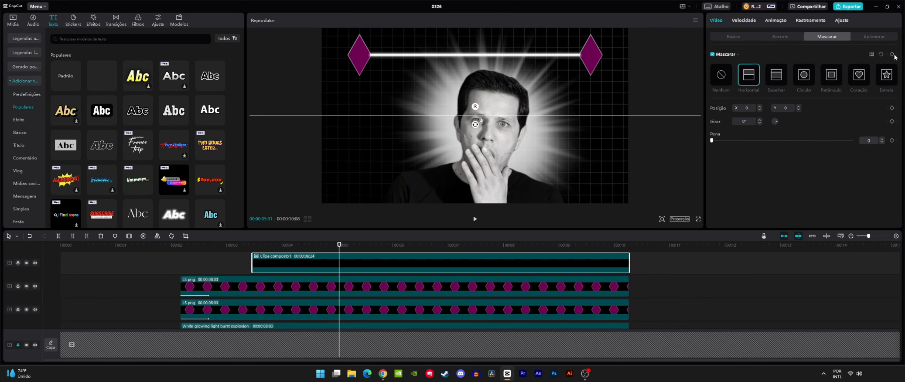
# Keyframe the mask at 00:00:05:01 with -90° rotation and feather 3, moving its edge just past the line's right end
pyautogui.moveTo(485, 116); pyautogui.dragTo(569, 97)
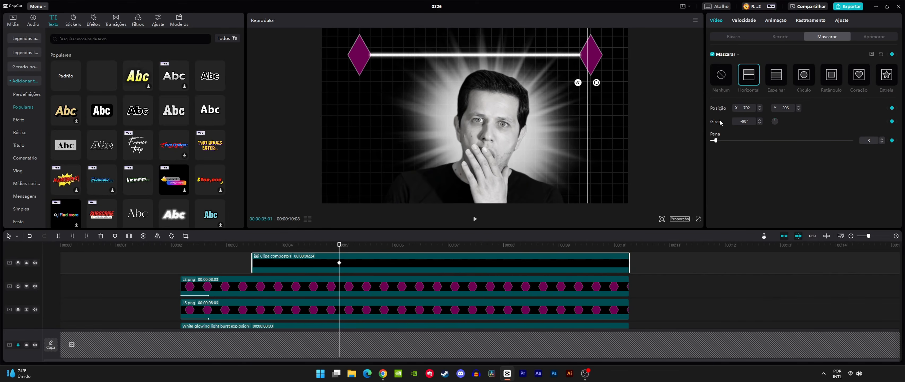
pyautogui.moveTo(590, 102); pyautogui.dragTo(462, 105)
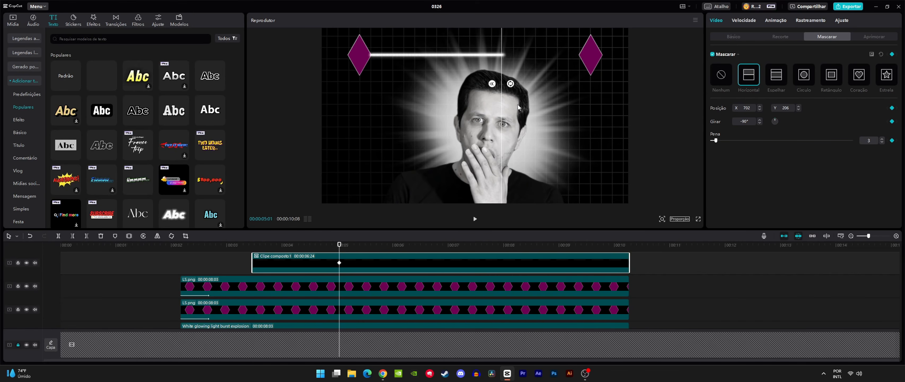
pyautogui.moveTo(603, 105); pyautogui.dragTo(604, 103)
# At 00:00:03:14, move the mask edge to the left diamond with feather 9 to hide the line, and scrub through the reveal
pyautogui.moveTo(340, 245); pyautogui.dragTo(259, 257)
pyautogui.moveTo(566, 77); pyautogui.dragTo(426, 88)
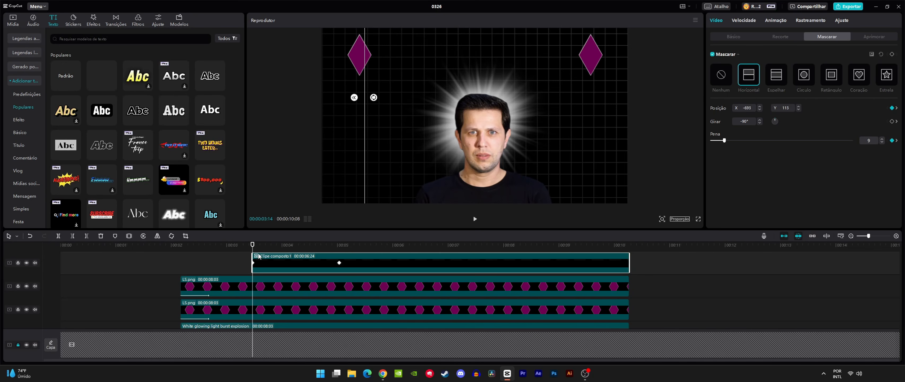
pyautogui.moveTo(252, 245); pyautogui.dragTo(337, 267)
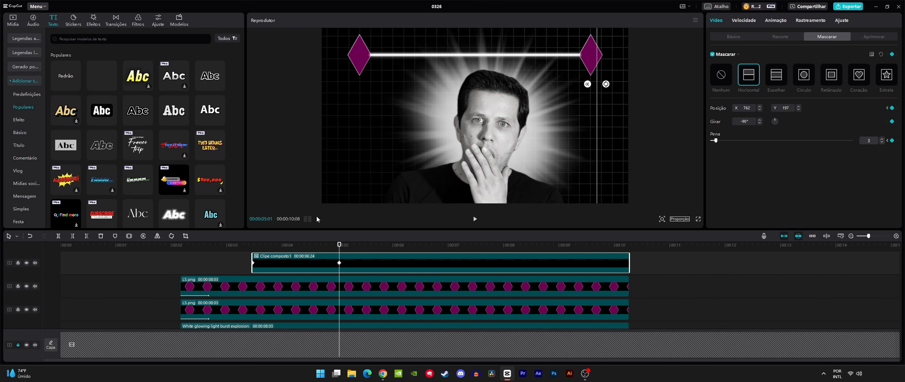
pyautogui.moveTo(337, 246); pyautogui.dragTo(337, 264)
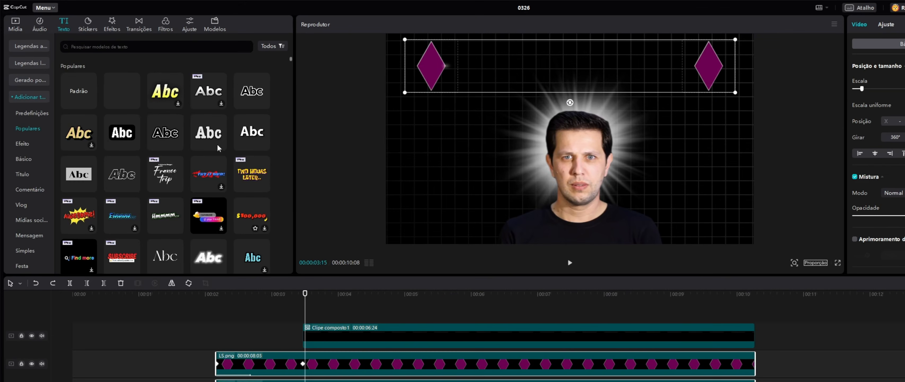
# Add the Falha flash video effect at 00:00:03:14
pyautogui.click(112, 28)
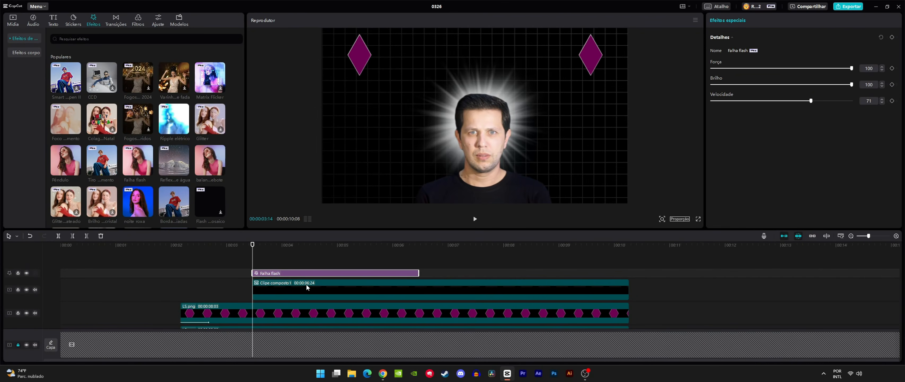
pyautogui.click(313, 257)
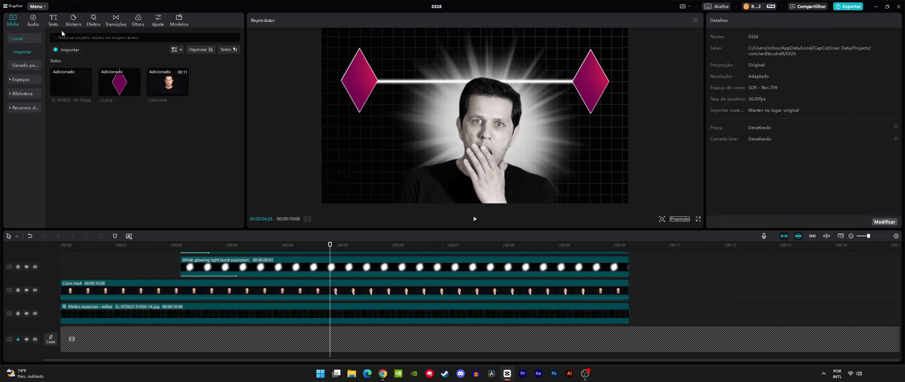
# Add the First Time Hearing Reaction text template reading KEYFRAME / COM CAPCUT and convert it into a compound clip
pyautogui.click(53, 21)
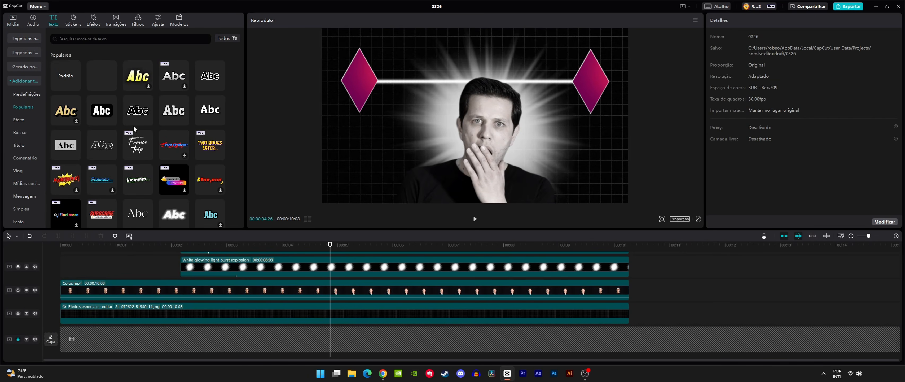
pyautogui.scroll(-5, 135, 128)
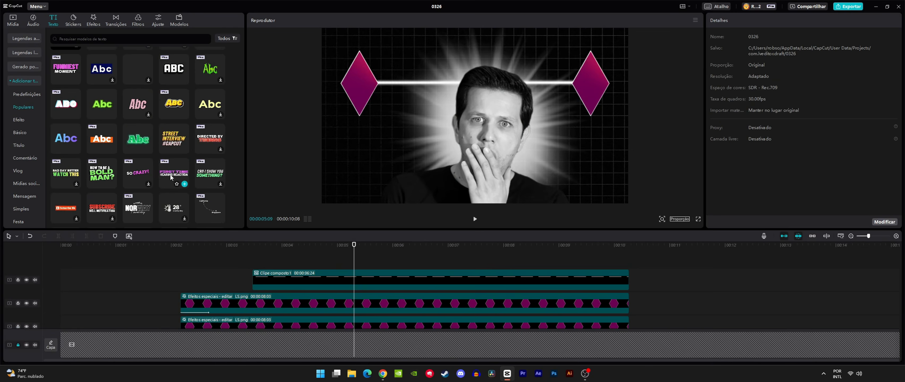
pyautogui.click(188, 186)
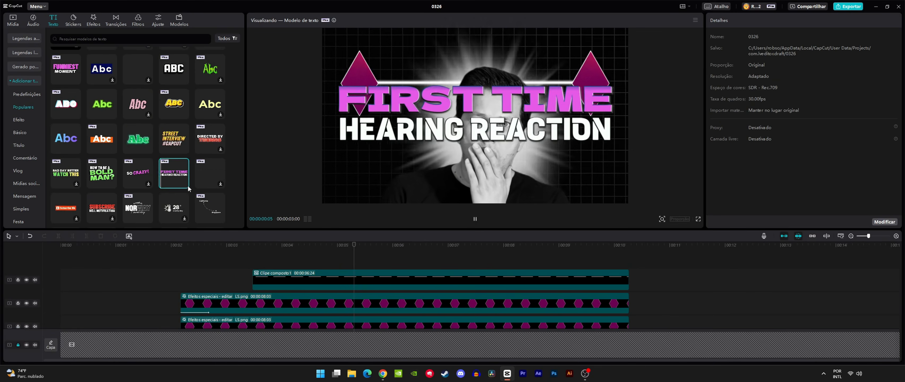
pyautogui.click(189, 187)
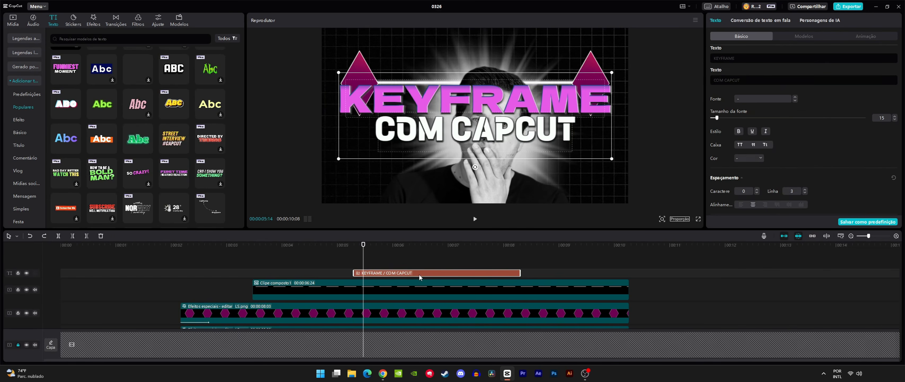
pyautogui.rightClick(420, 273)
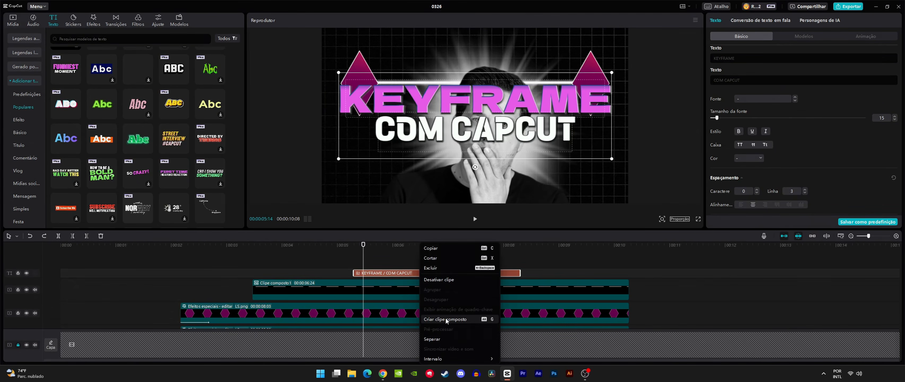
pyautogui.click(446, 320)
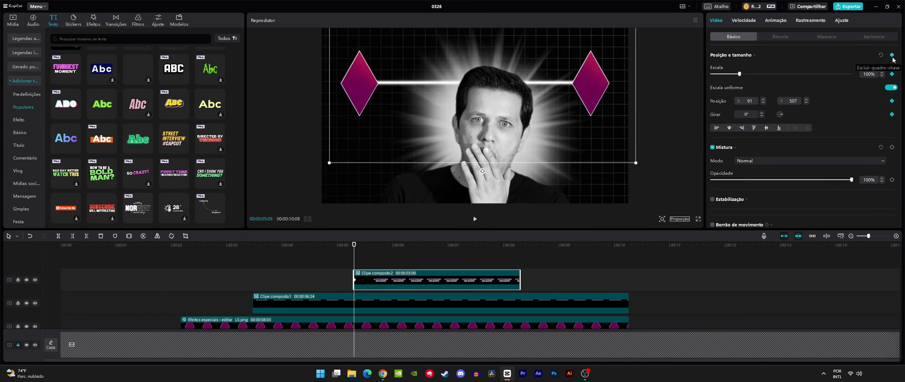
# At the text compound clip's first keyframe, 00:00:05:09, hide the text behind the person with scale 42% and position 84, -148, and scrub through the rise
pyautogui.moveTo(355, 250)
pyautogui.mouseDown()
pyautogui.moveTo(375, 250)
pyautogui.moveTo(355, 254)
pyautogui.mouseUp()
pyautogui.moveTo(497, 115); pyautogui.dragTo(496, 166)
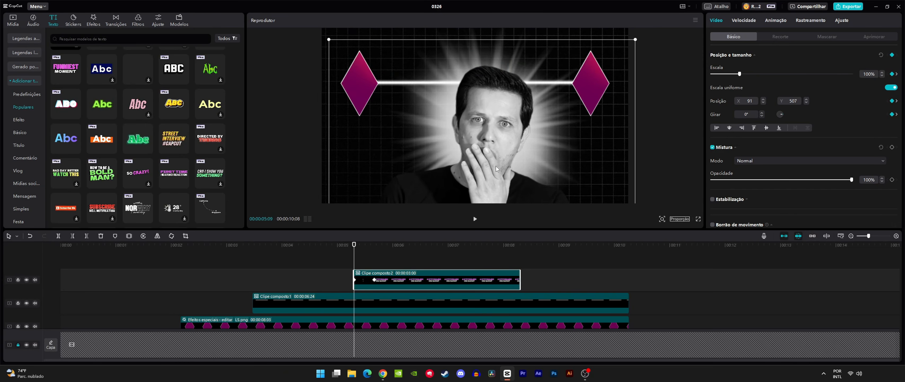
pyautogui.moveTo(740, 74); pyautogui.dragTo(730, 76)
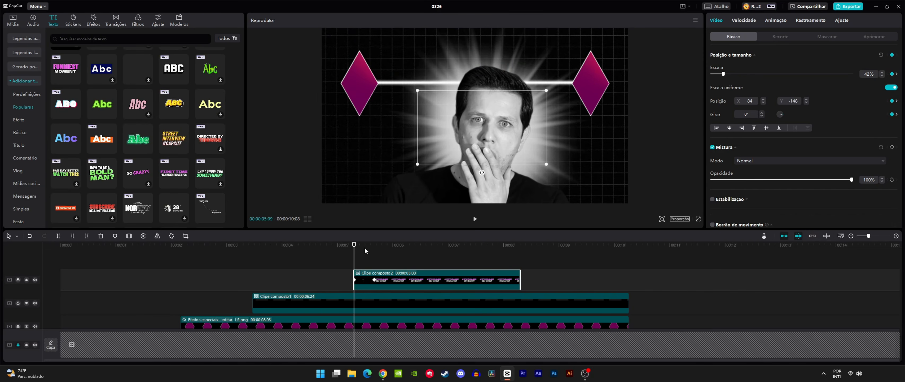
pyautogui.moveTo(354, 248); pyautogui.dragTo(375, 255)
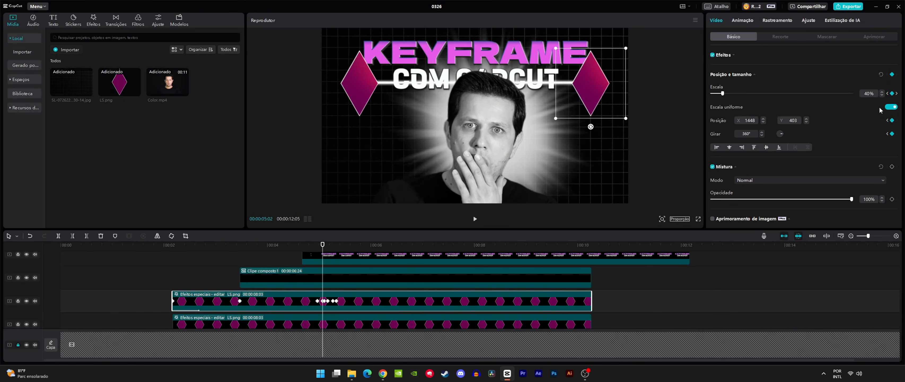
# Adjust the scale of the left diamond's clip at 00:00:05:02
pyautogui.click(325, 324)
pyautogui.click(882, 95)
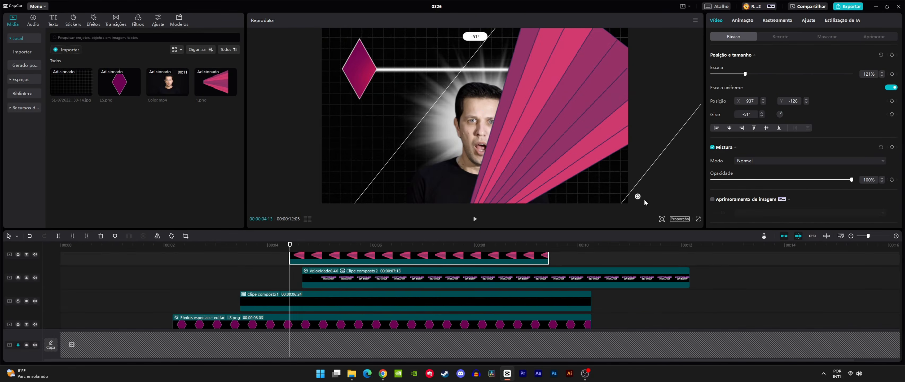